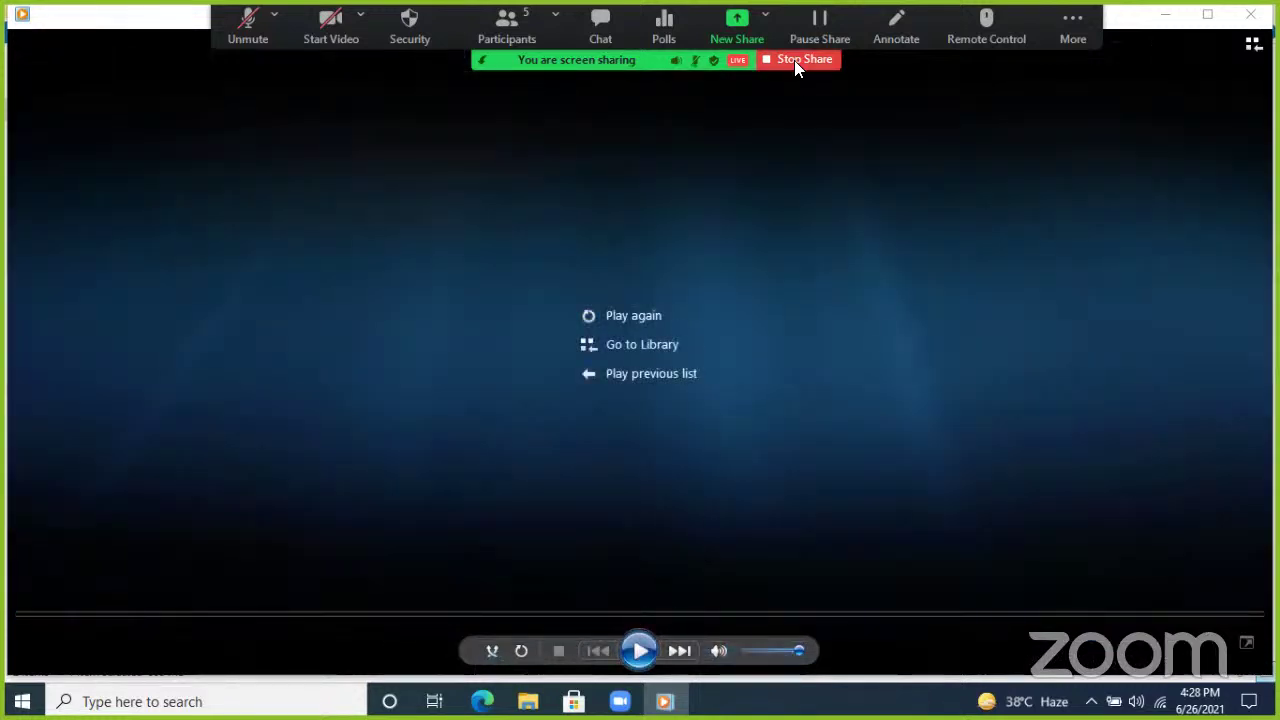
- Stop sharing the screen in the Zoom meeting
left_click(795, 60)
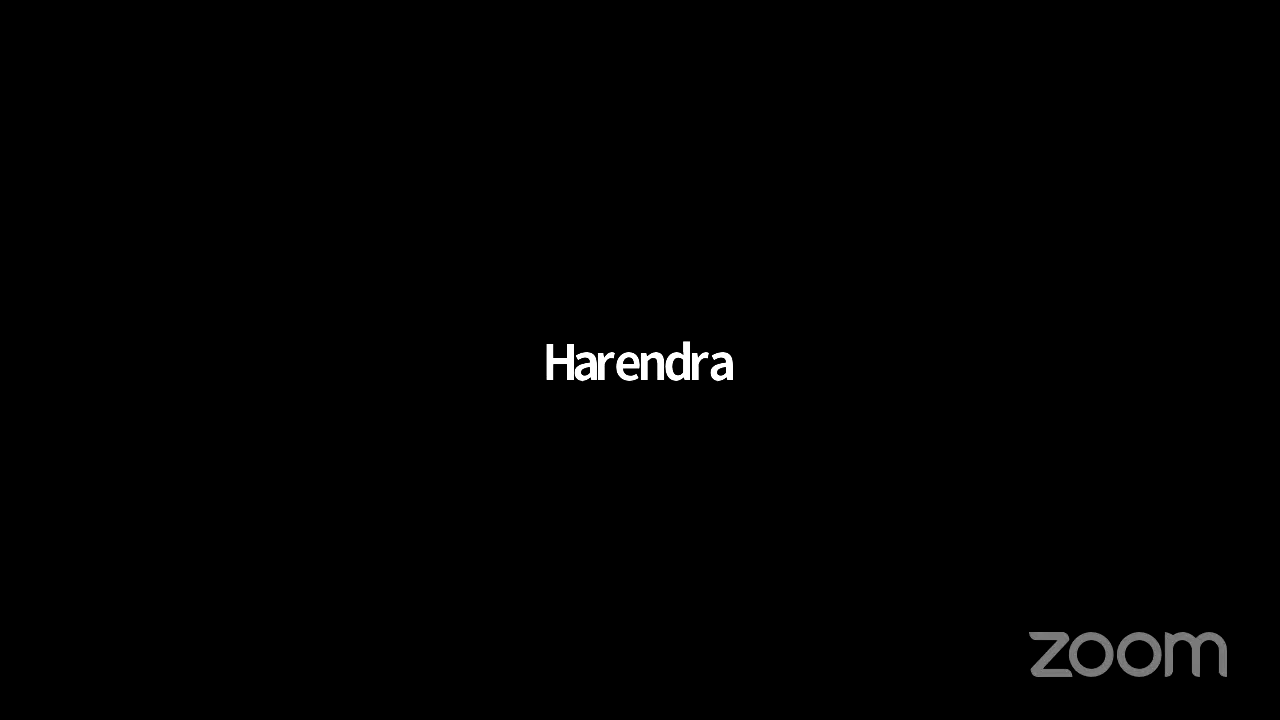
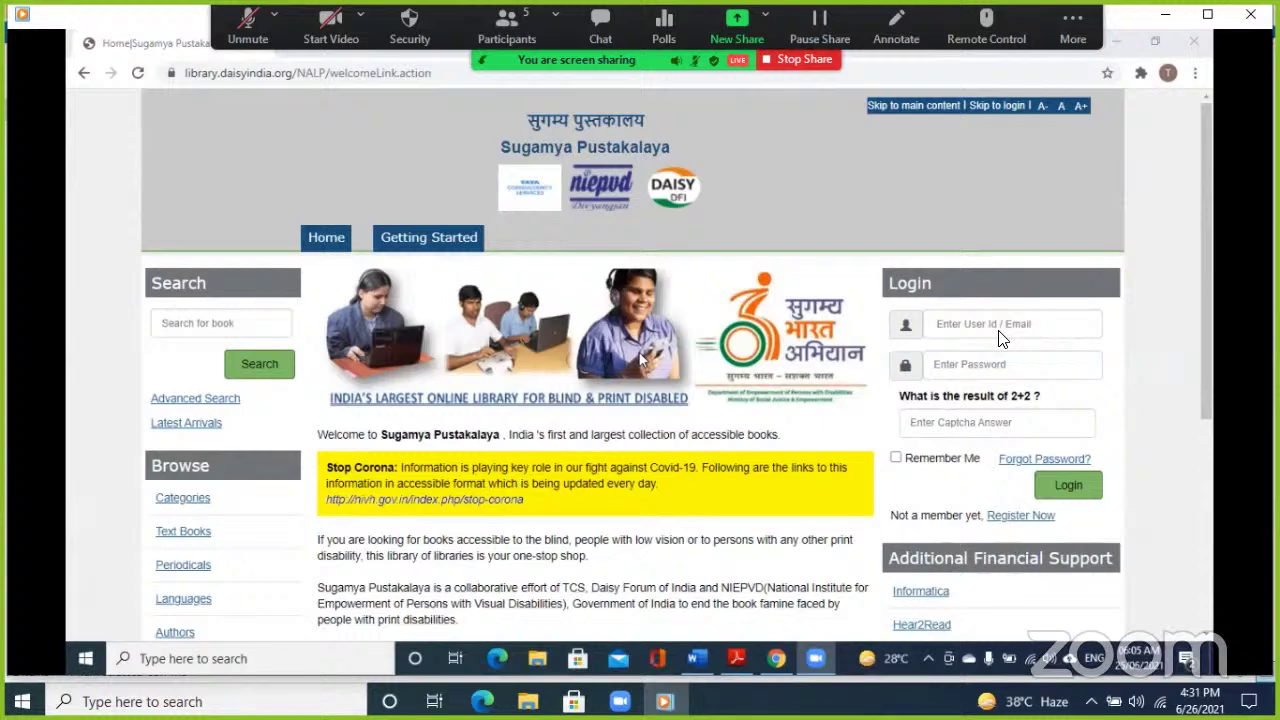
- Show the desktop, review the Voice Assistant options in the JAWS utilities and start Talk to JAWS
key("super+d")
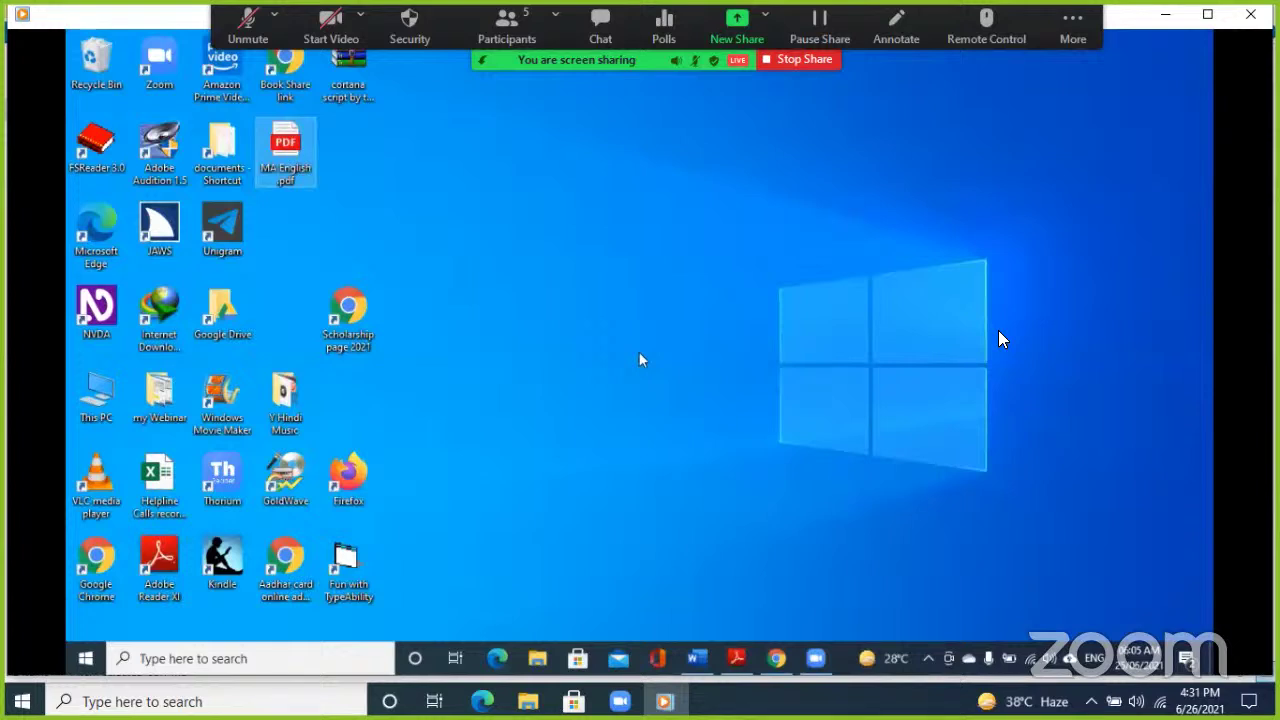
key("Insert+n")
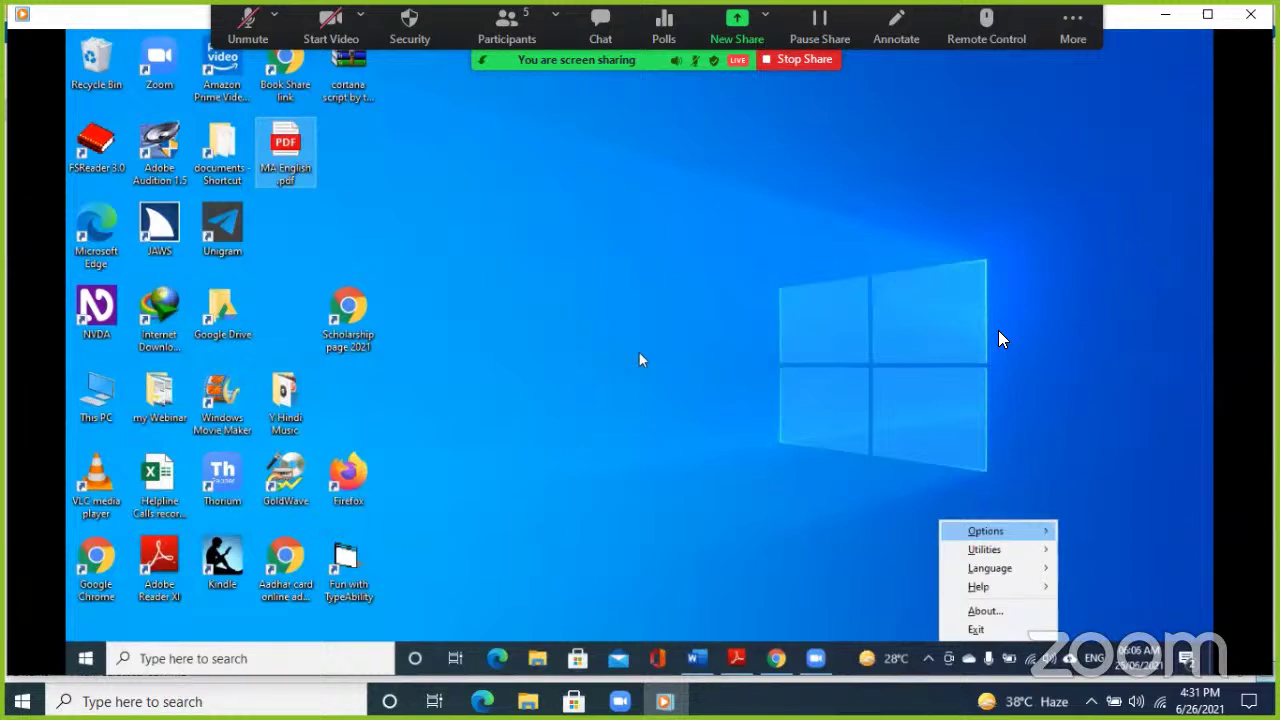
key("Down")
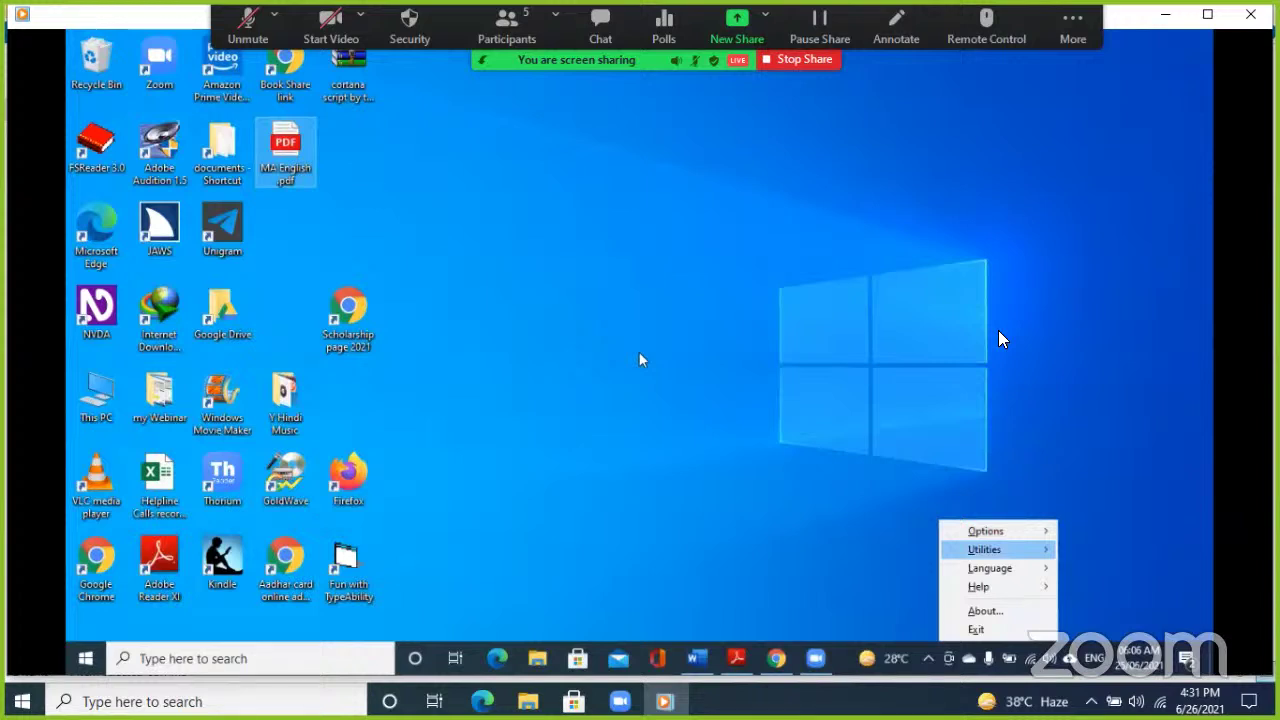
key("Right")
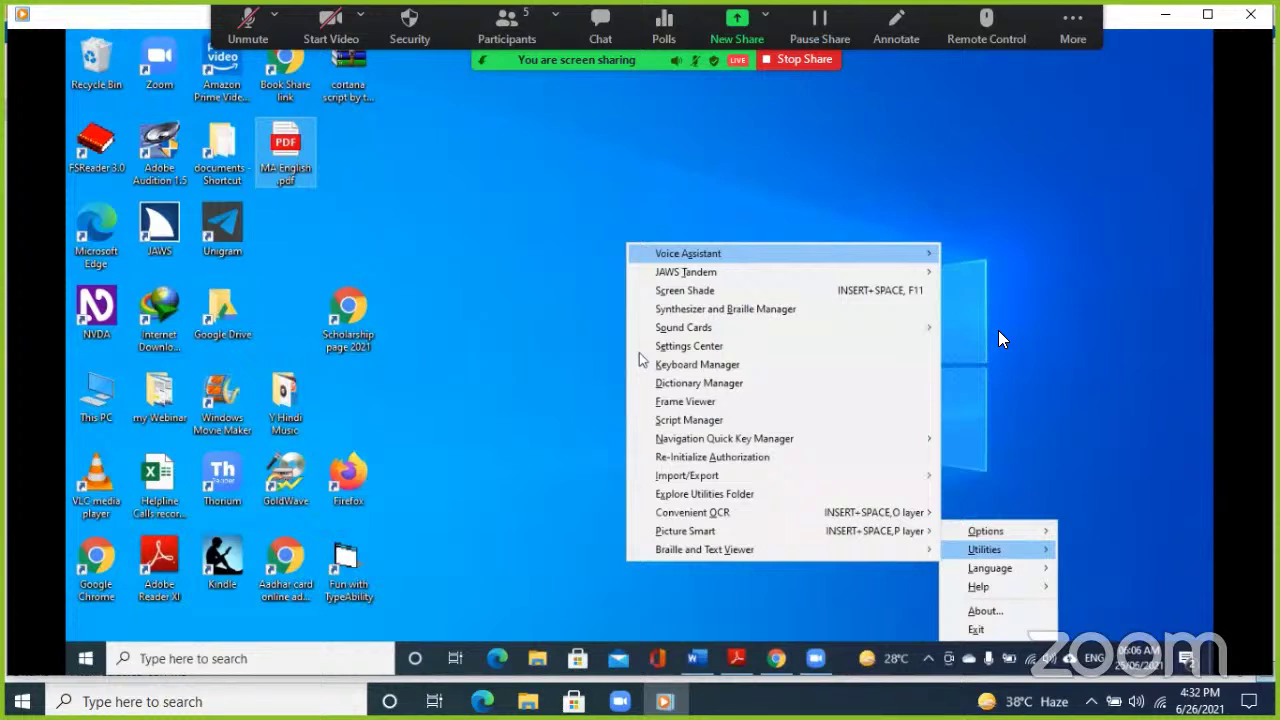
key("Right")
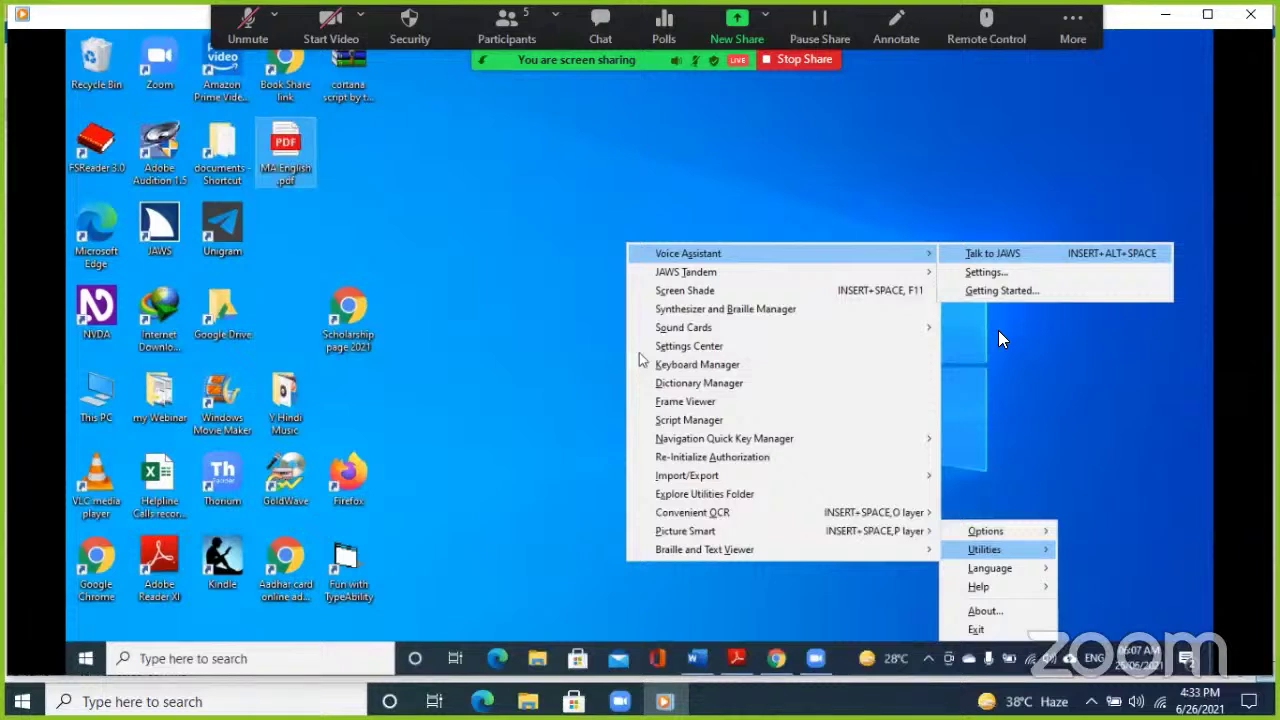
key("Down")
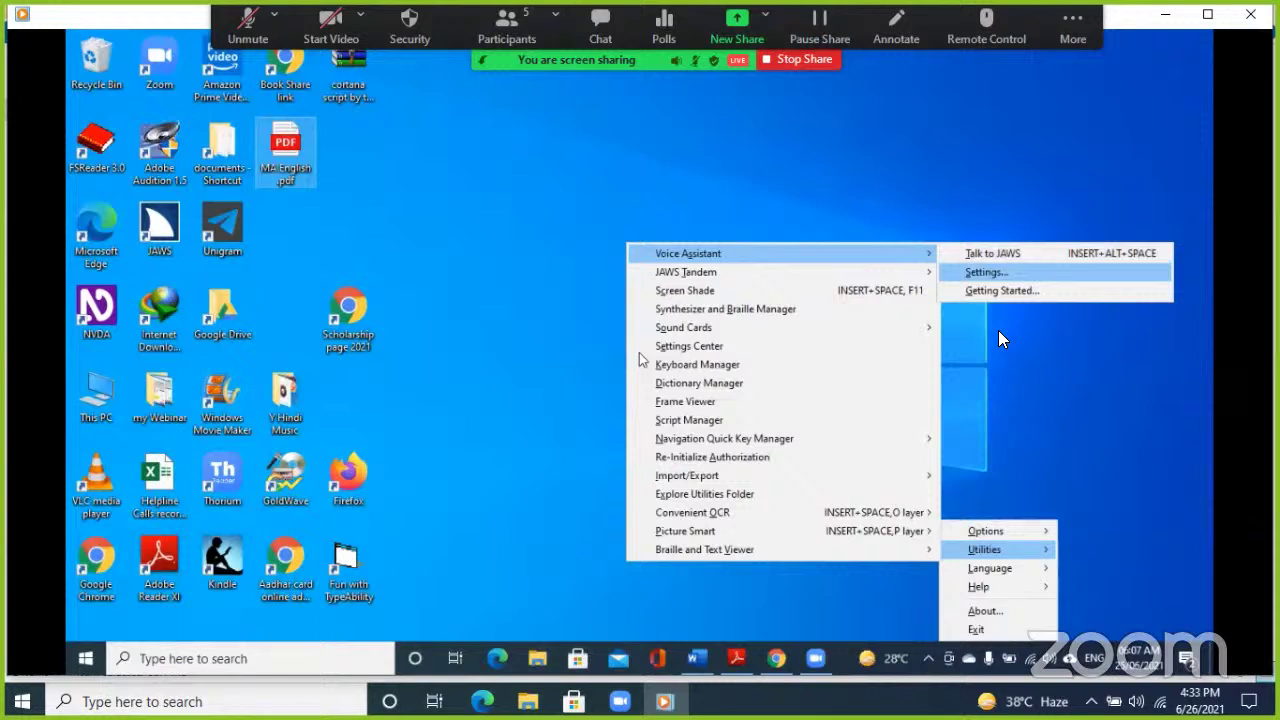
key("Down")
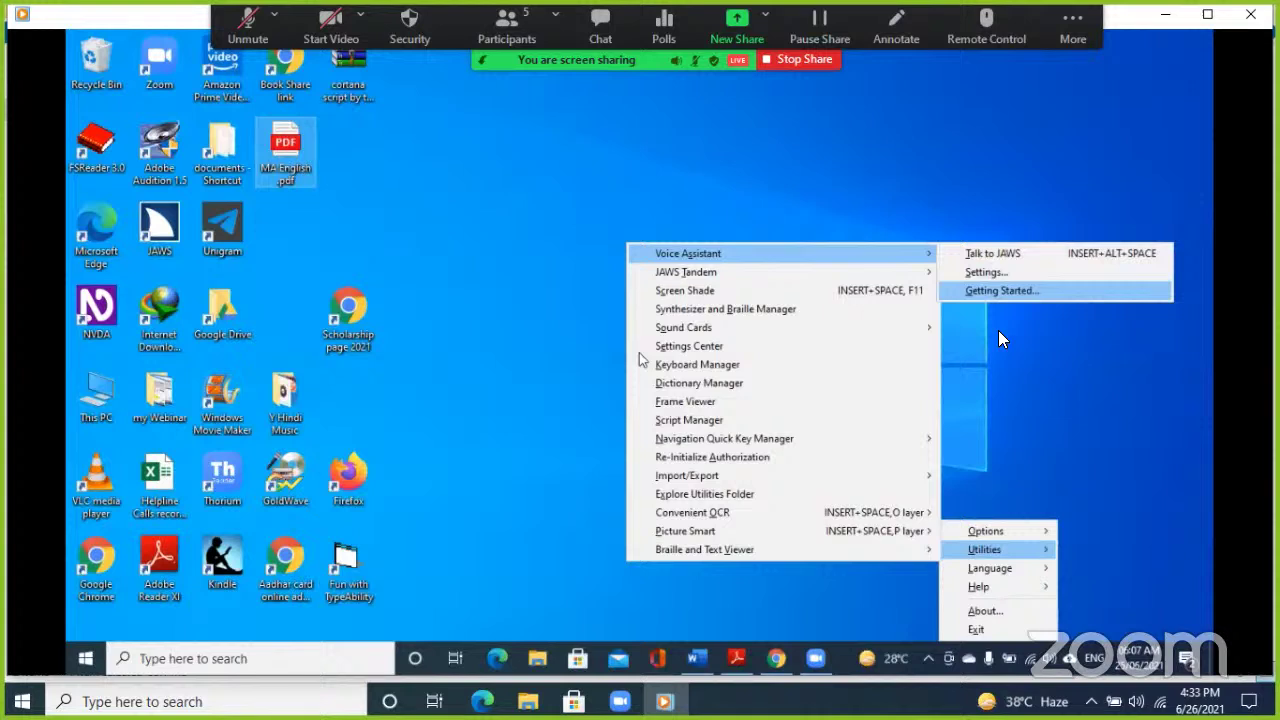
key("Up")
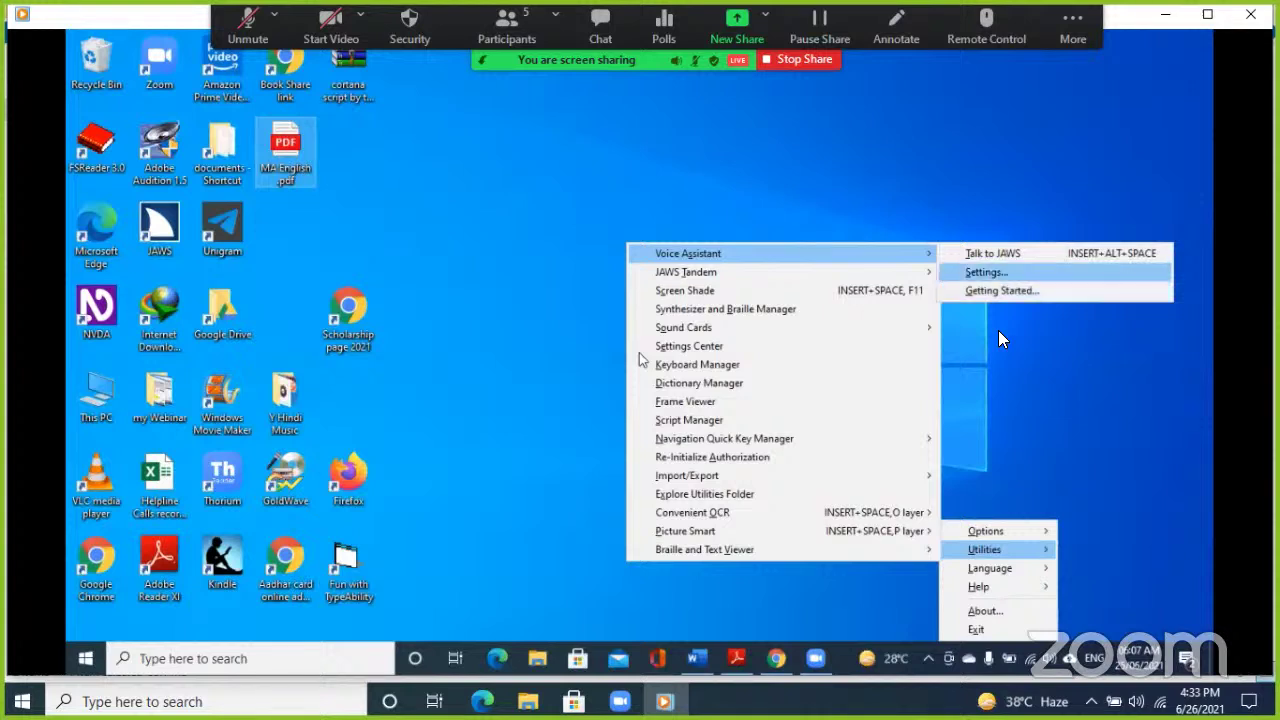
key("Up")
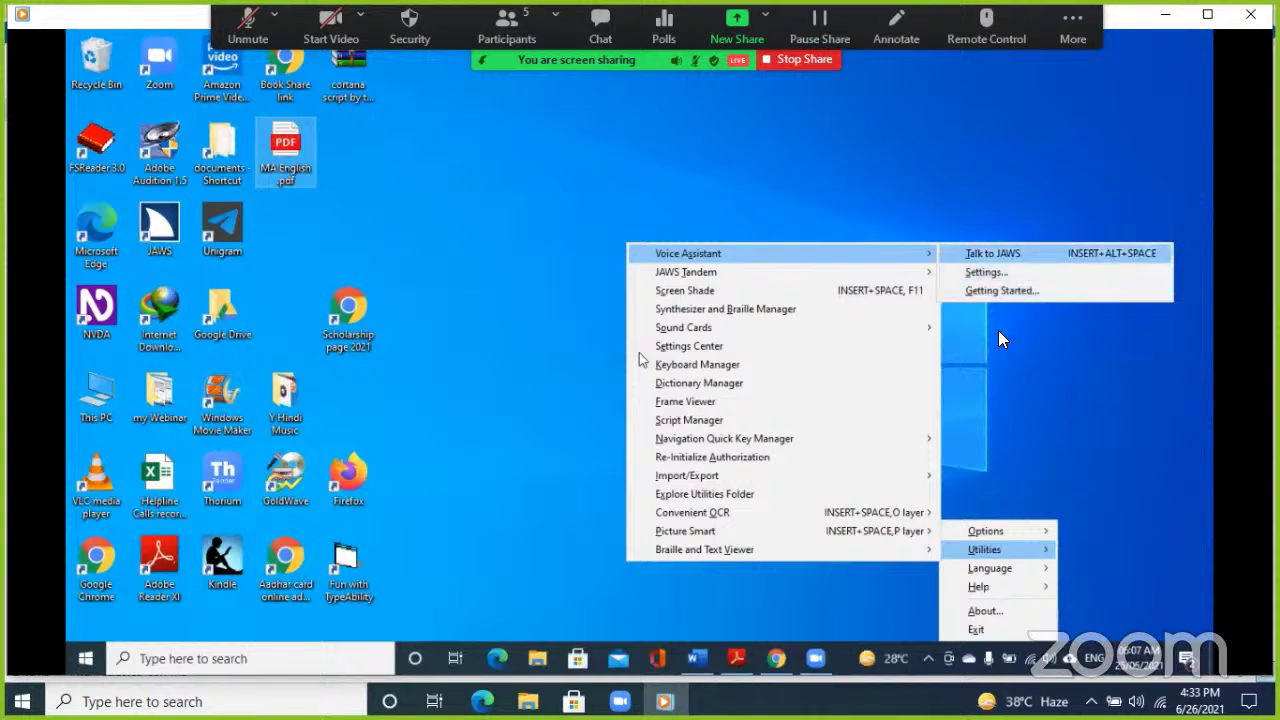
key("Return")
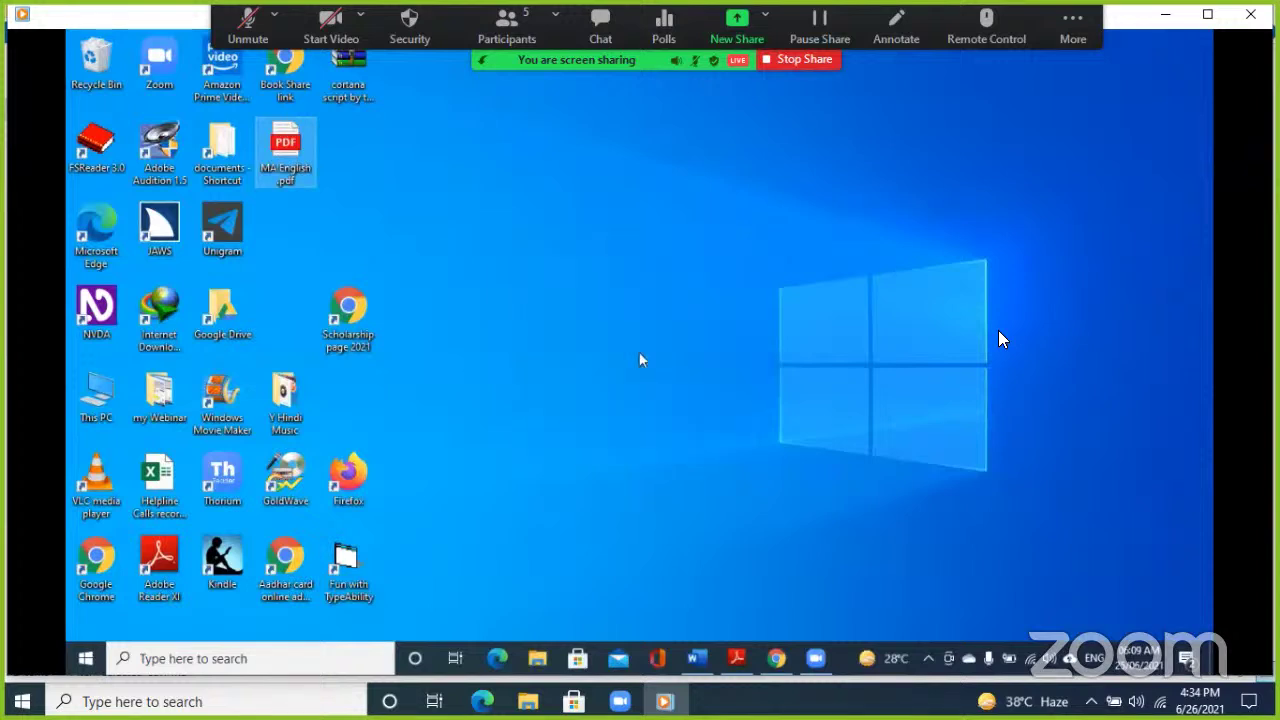
- Bring up the JAWS list of system tray icons and go through it to the Backup and Sync from Google entry
key("Insert+F11")
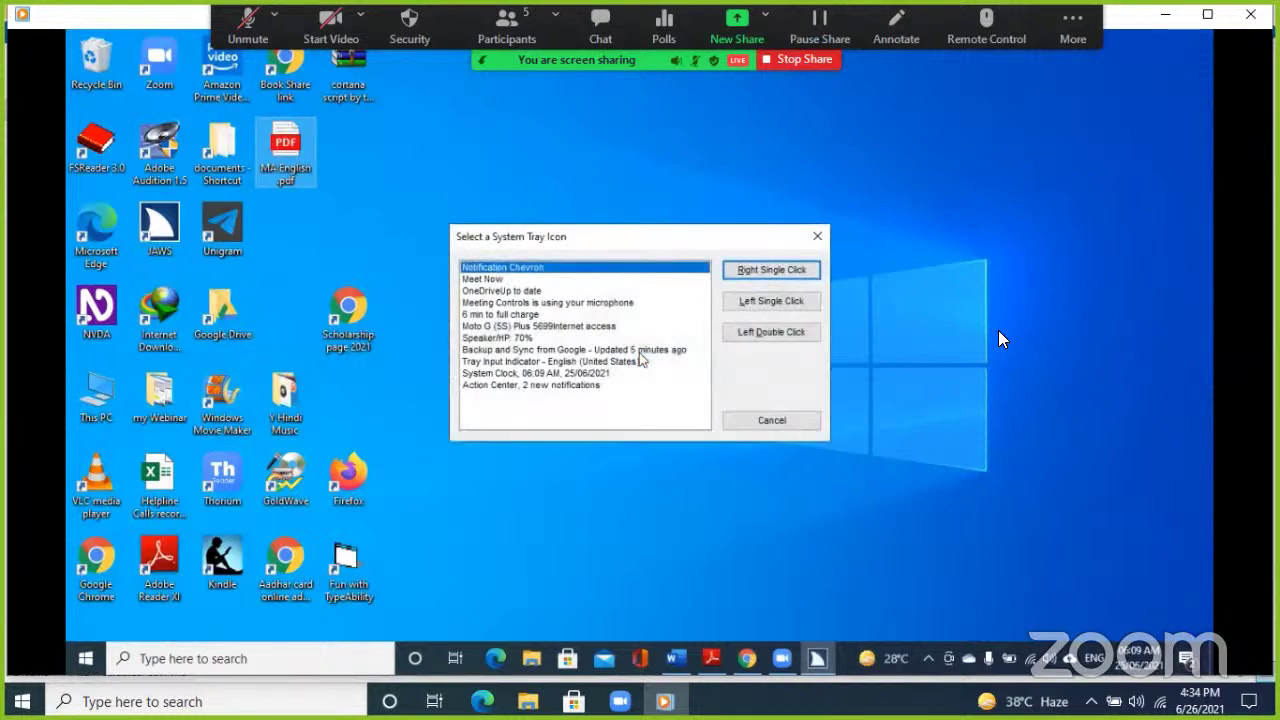
key("Down")
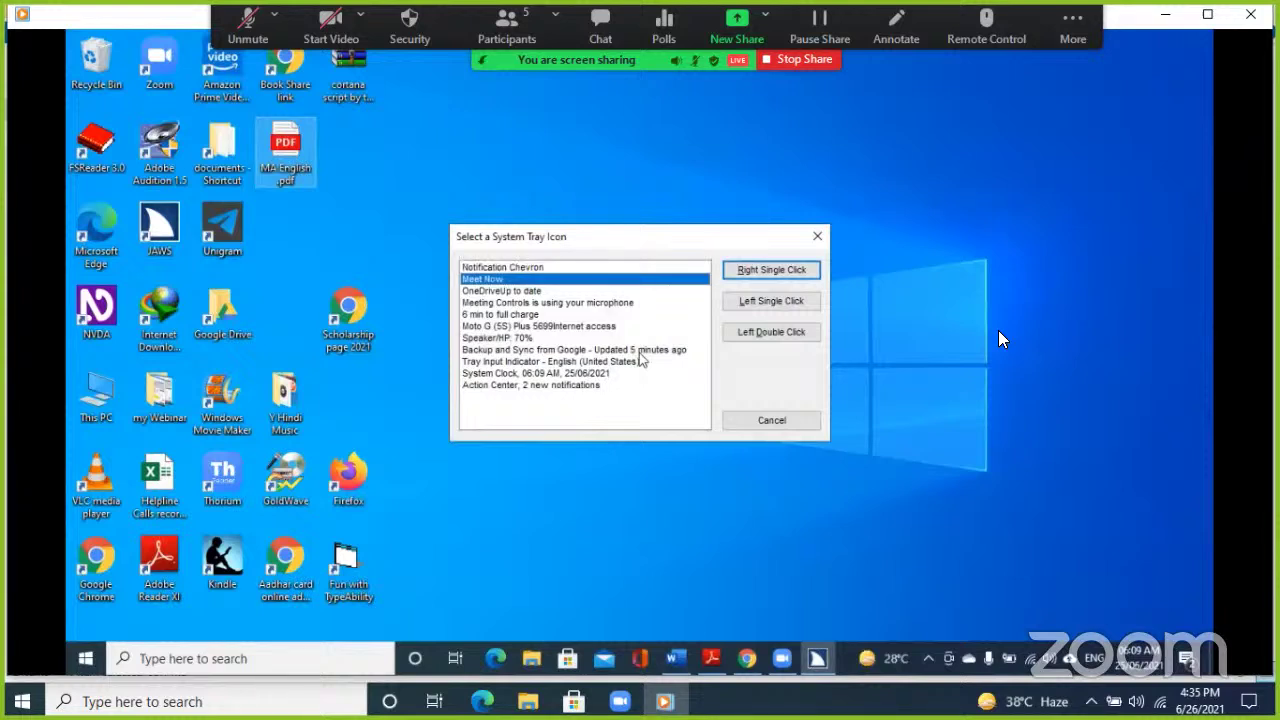
key("Down")
key("Down")
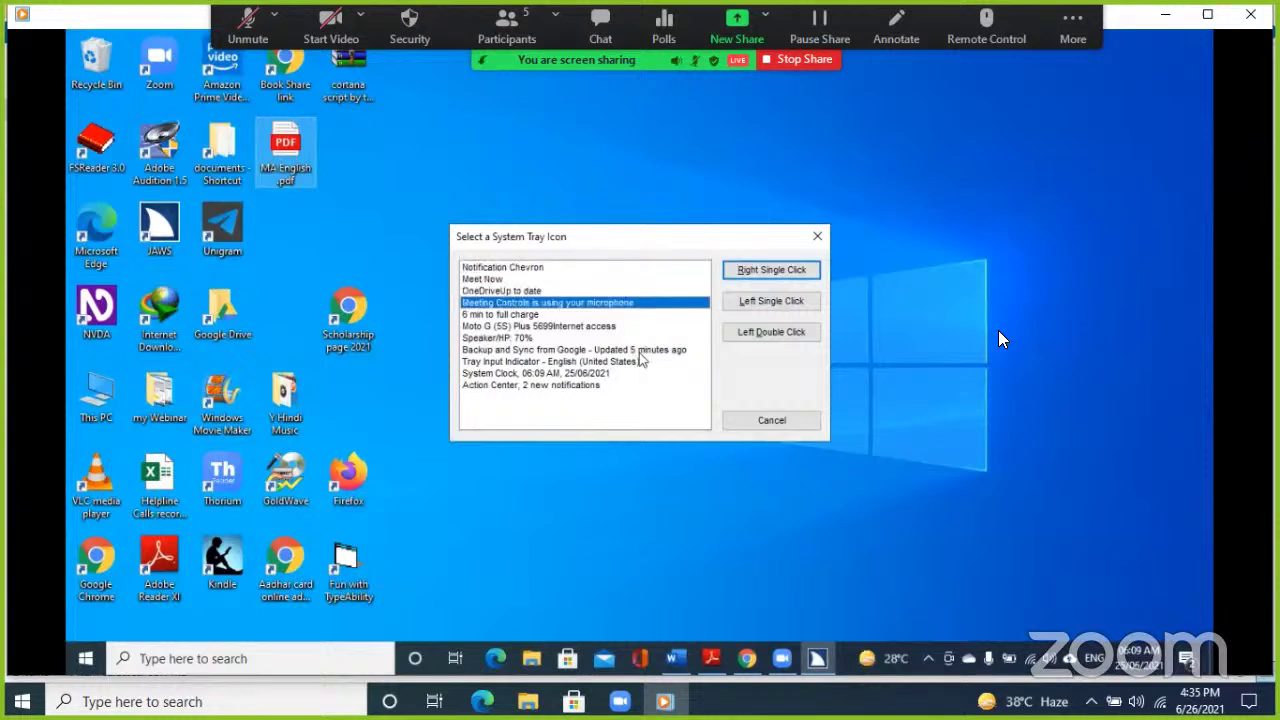
key("Down")
key("Down")
key("Down")
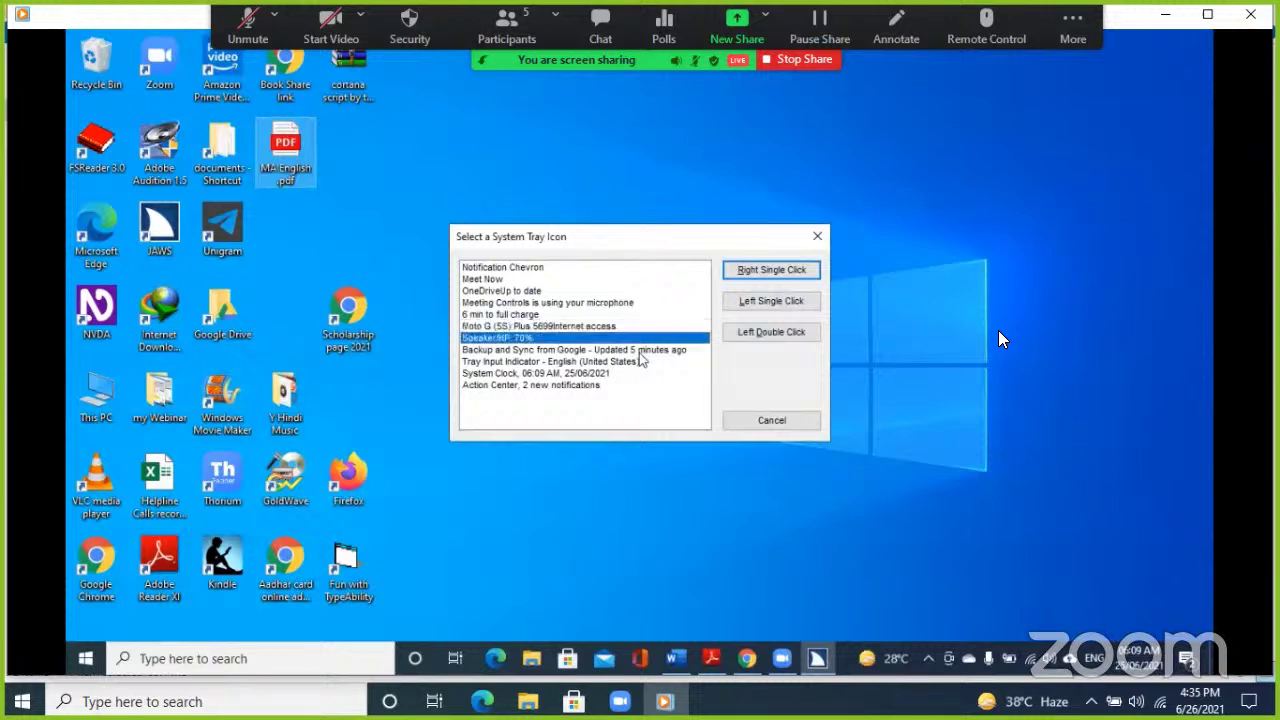
key("Down")
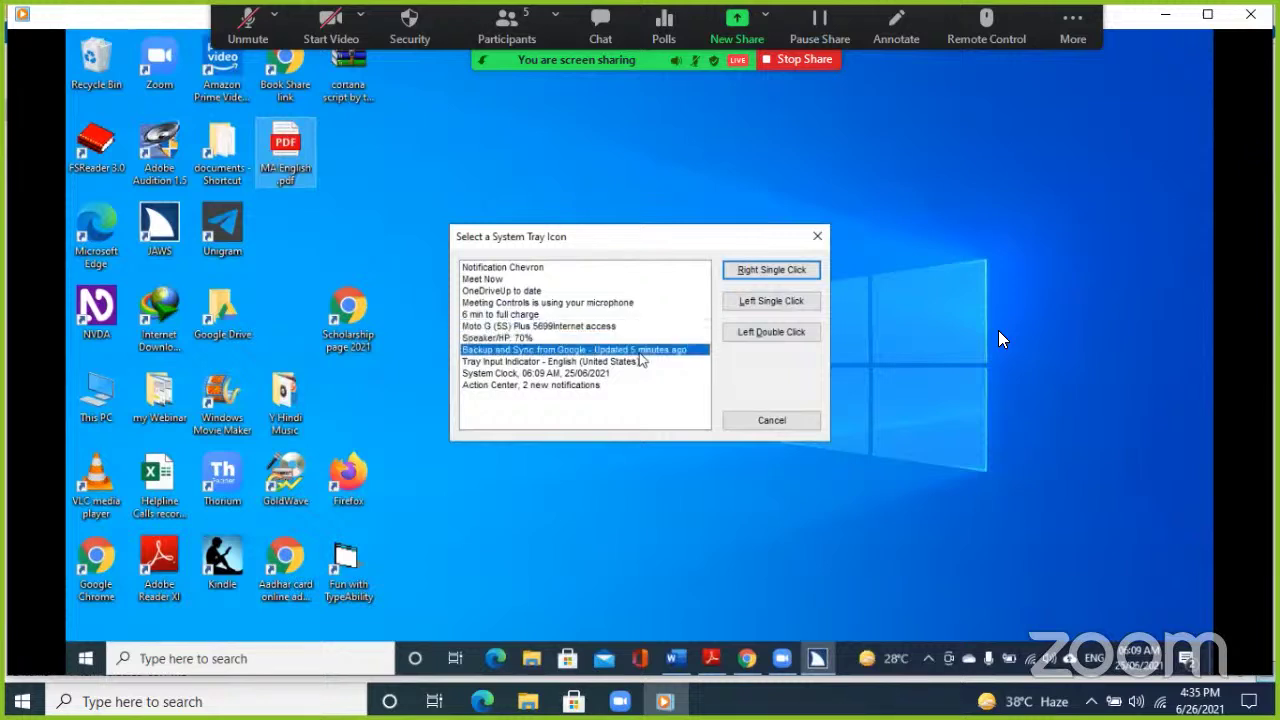
key("Return")
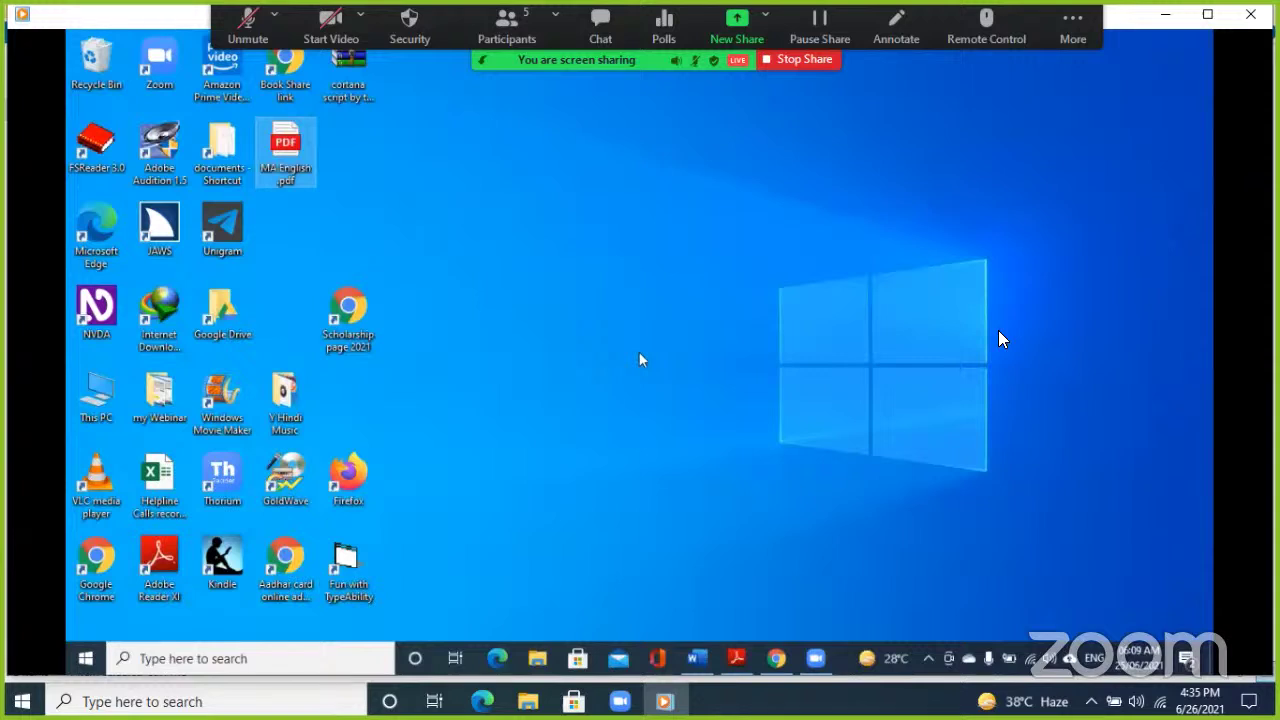
- Open the Voice Assistant settings from the JAWS utilities
key("Insert+n")
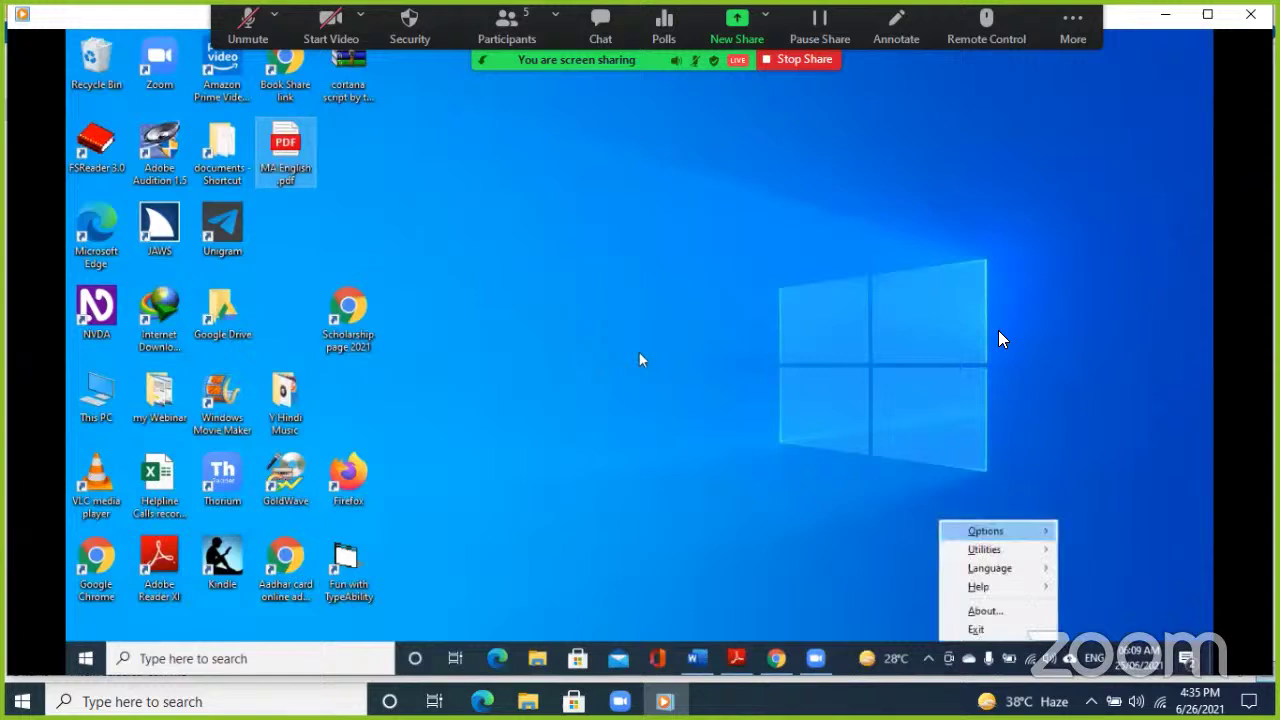
key("Down")
key("Right")
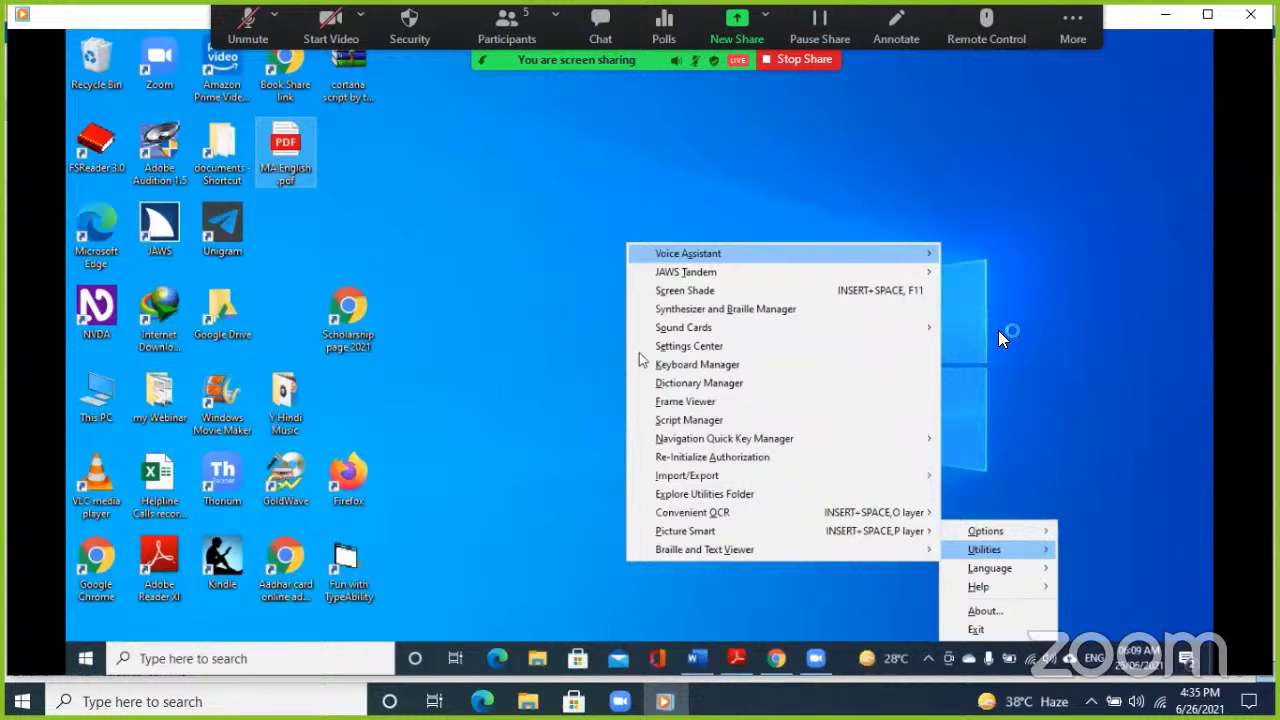
key("Right")
key("Down")
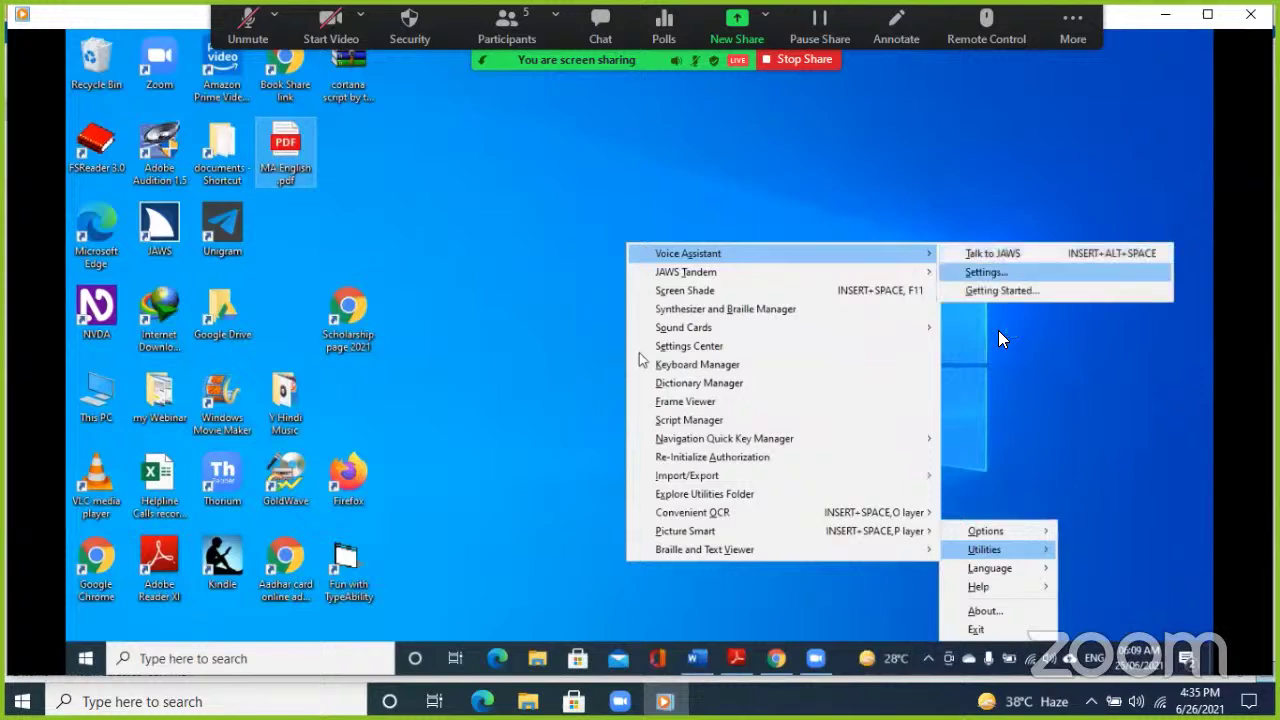
key("Return")
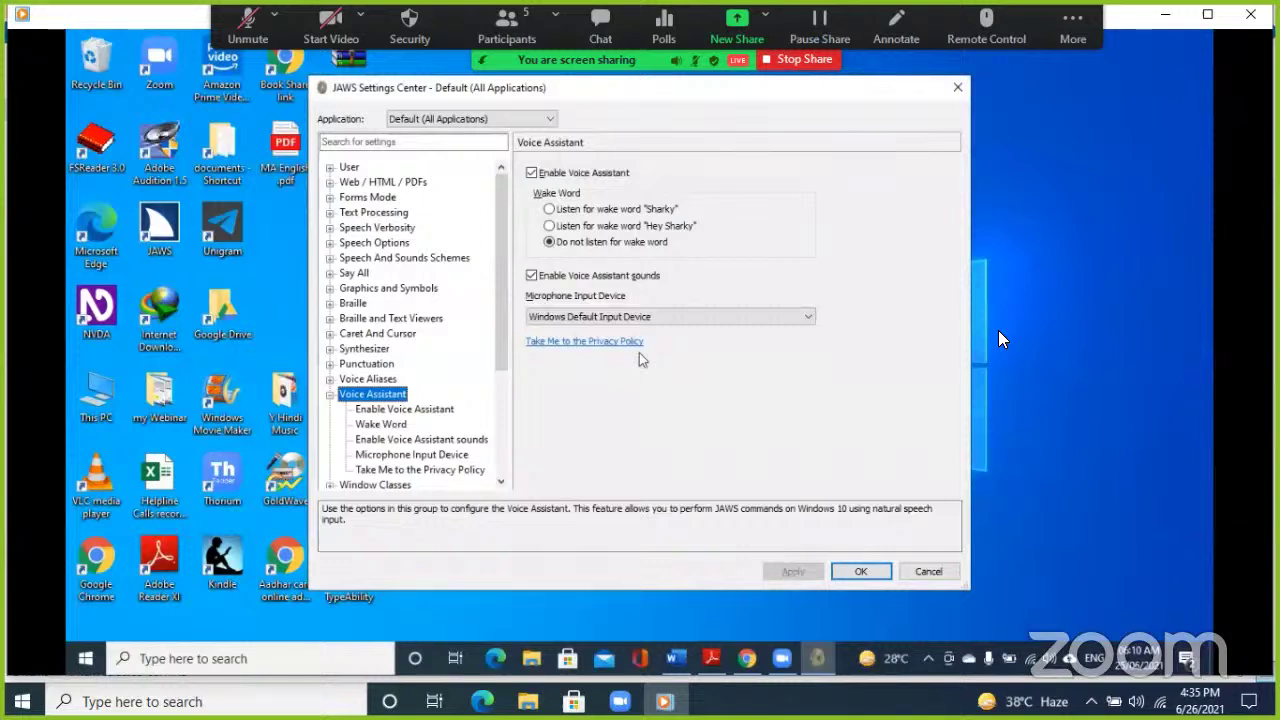
- Set the Voice Assistant wake word to "Sharky", apply the change and close the settings
key("Down")
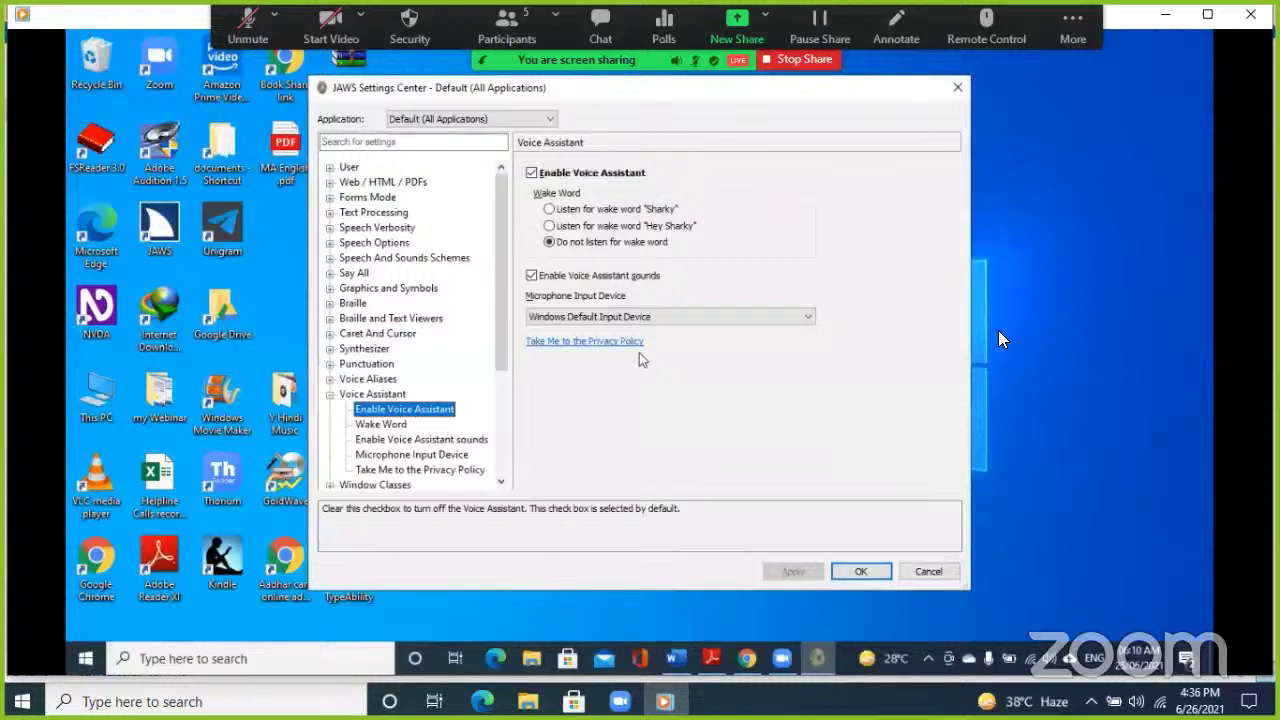
key("Down")
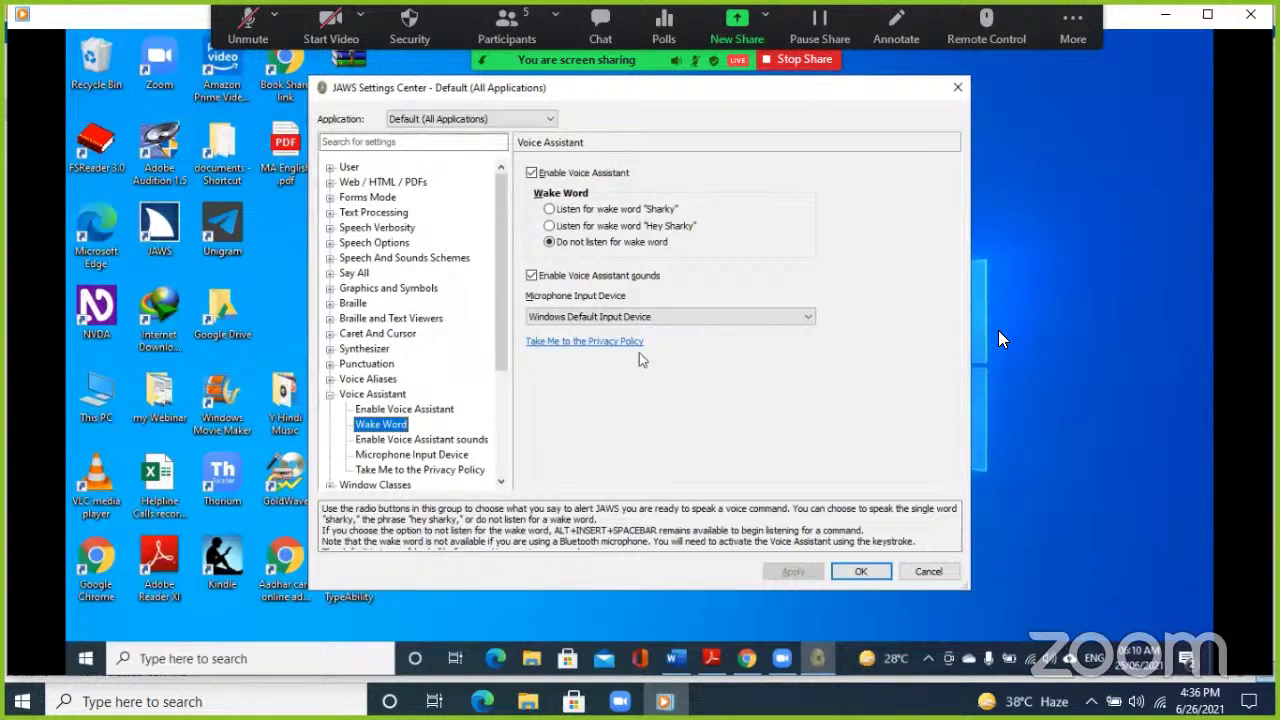
key("Down")
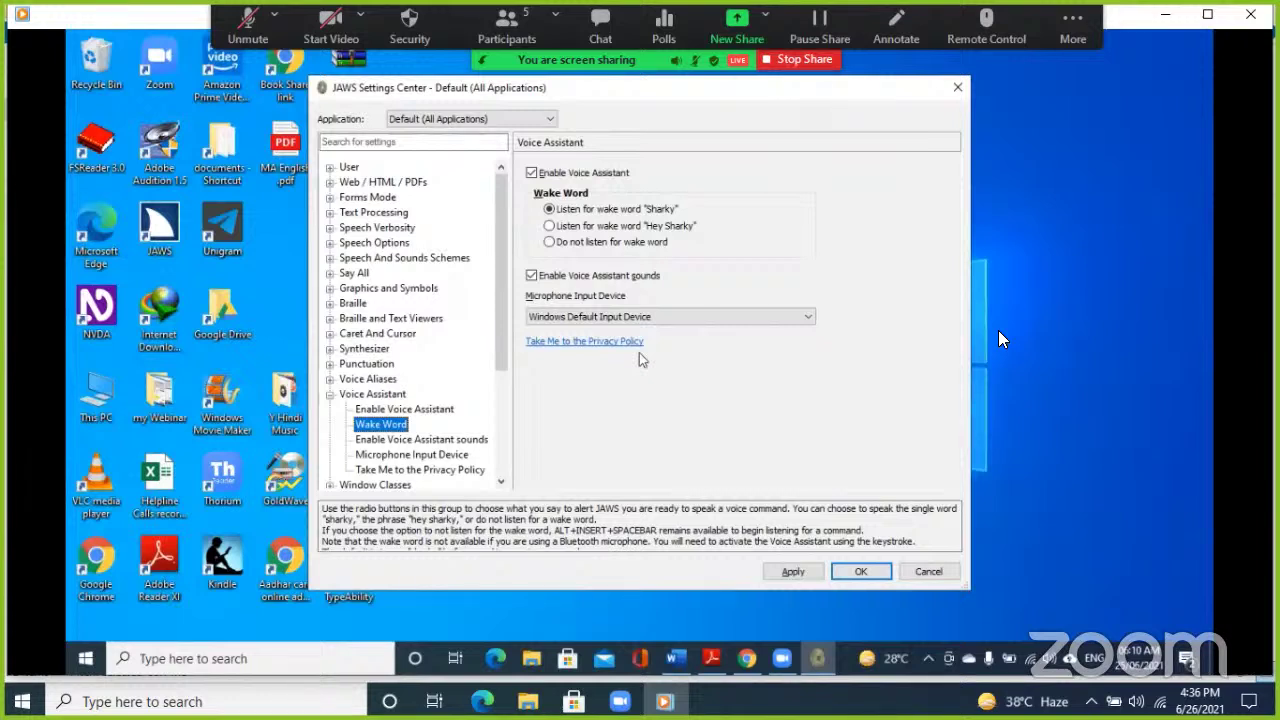
key("Tab")
key("Tab")
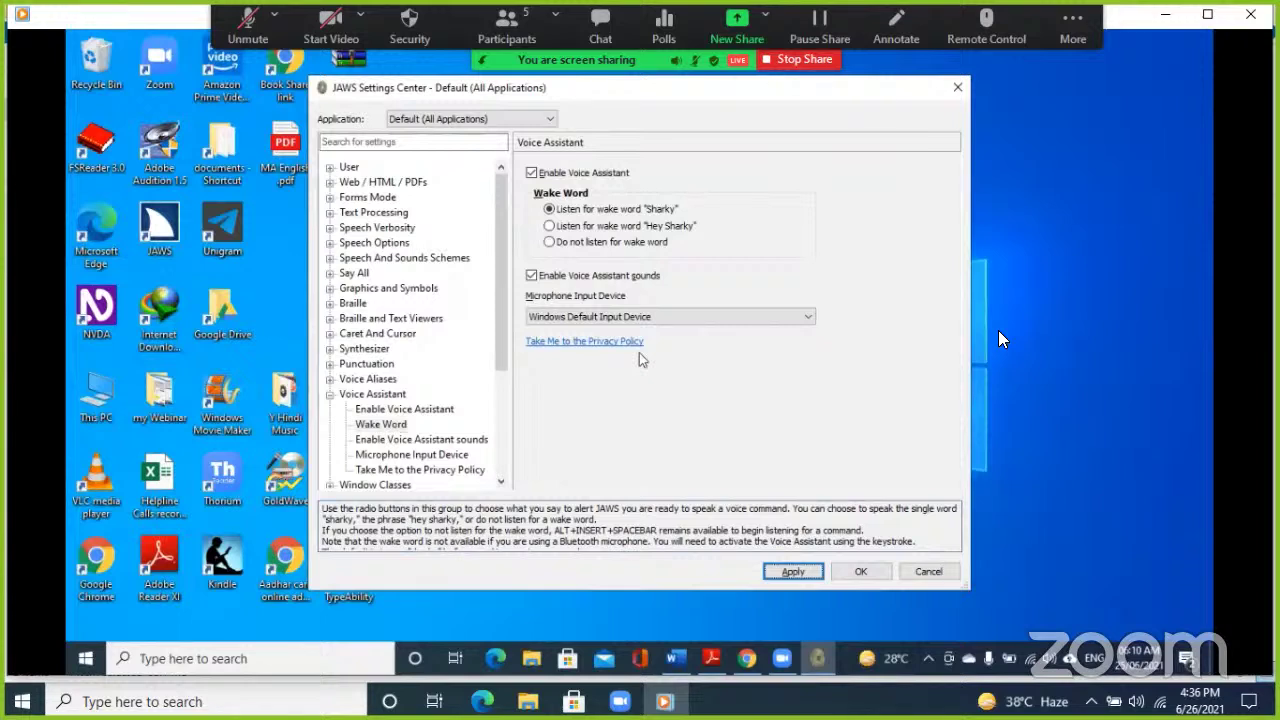
key("alt+a")
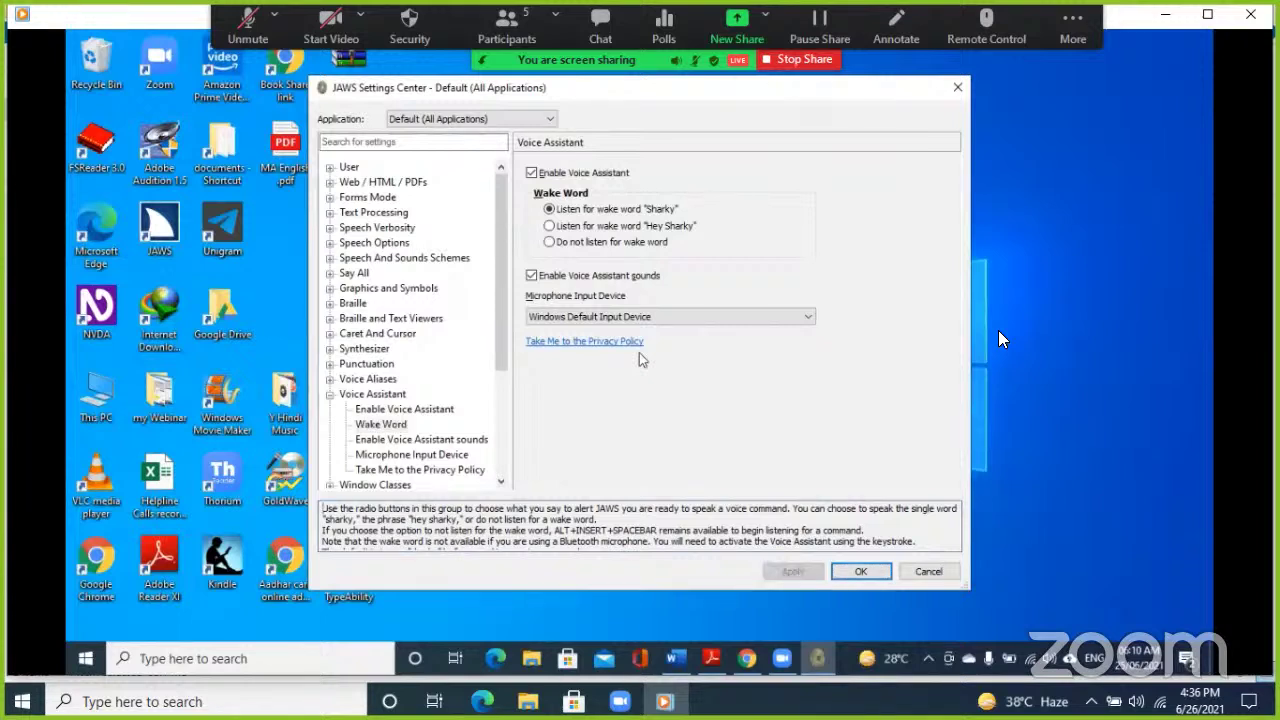
key("Return")
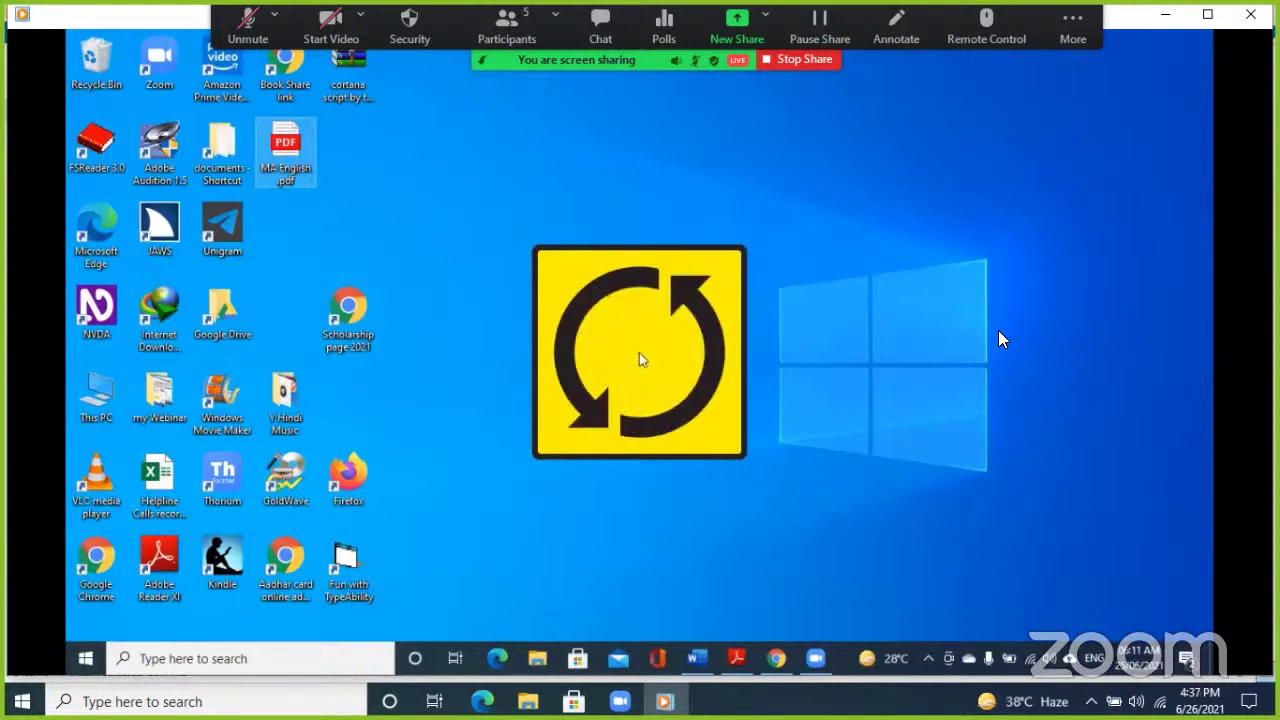
- Display the JAWS version details in the Virtual Viewer, then close it
key("ctrl+Insert+v")
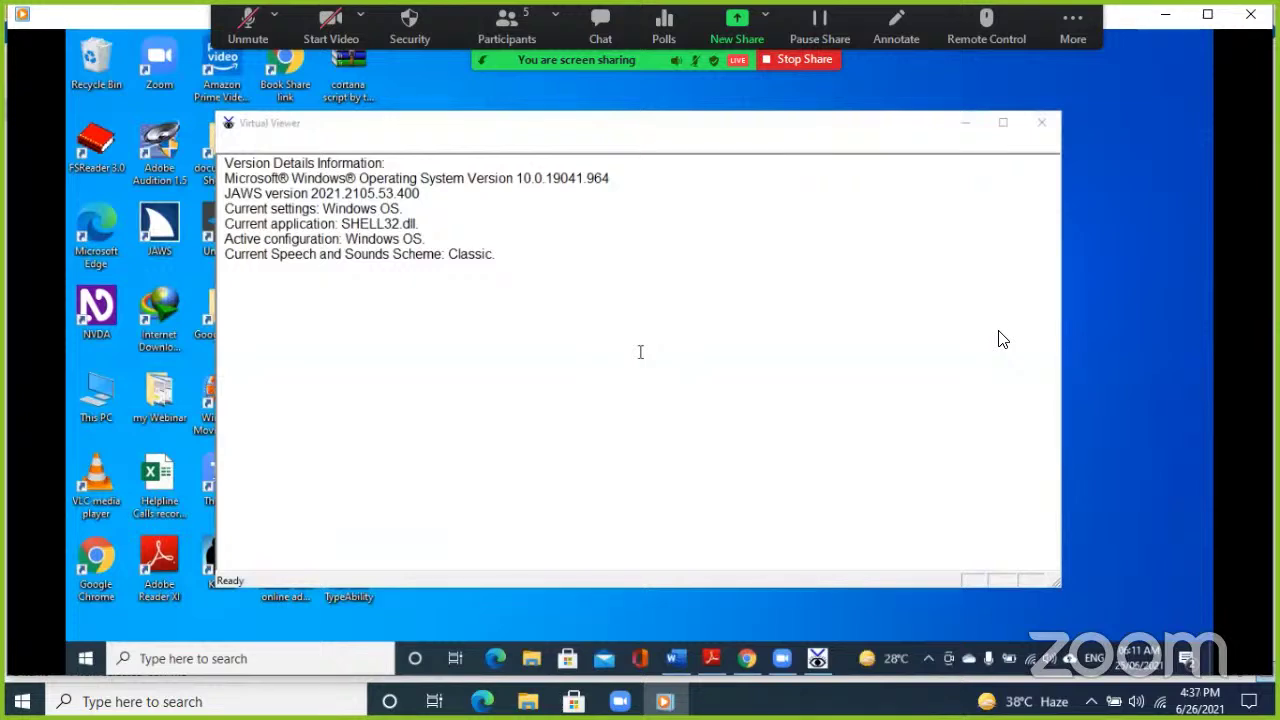
key("Escape")
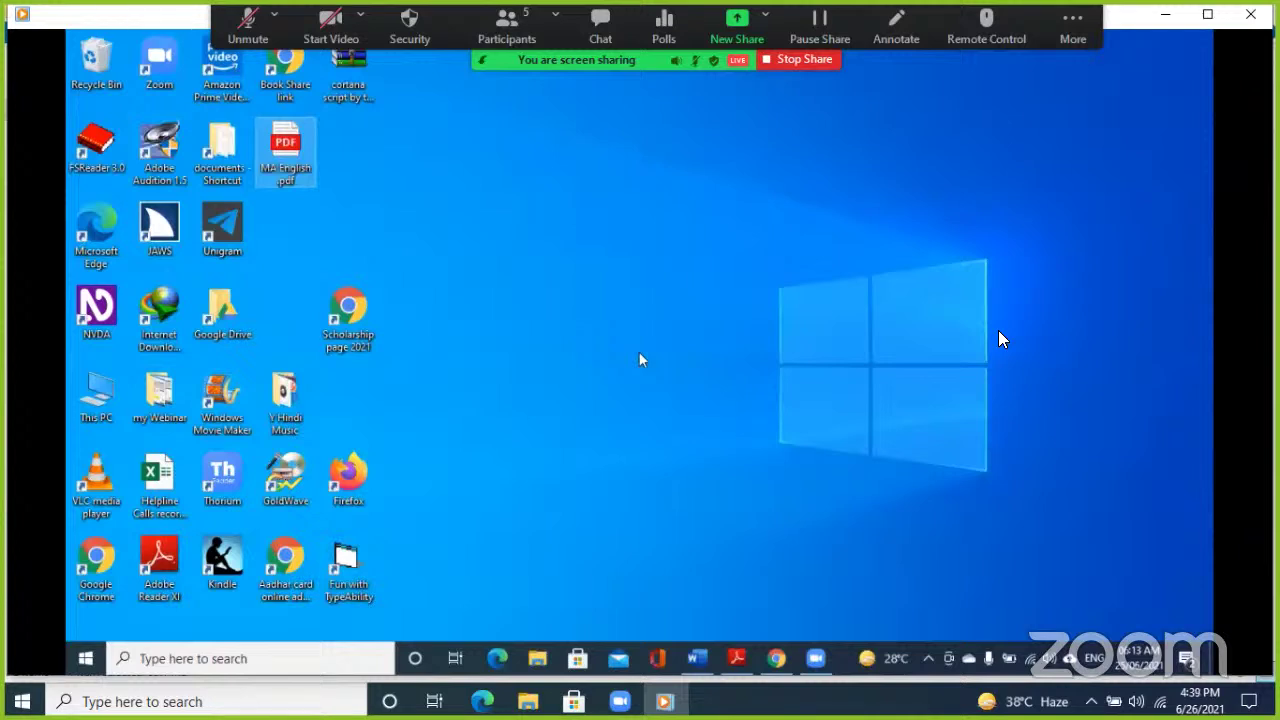
- Switch to MA English .pdf in Adobe Reader and run JAWS OCR on the document
key("alt+Tab")
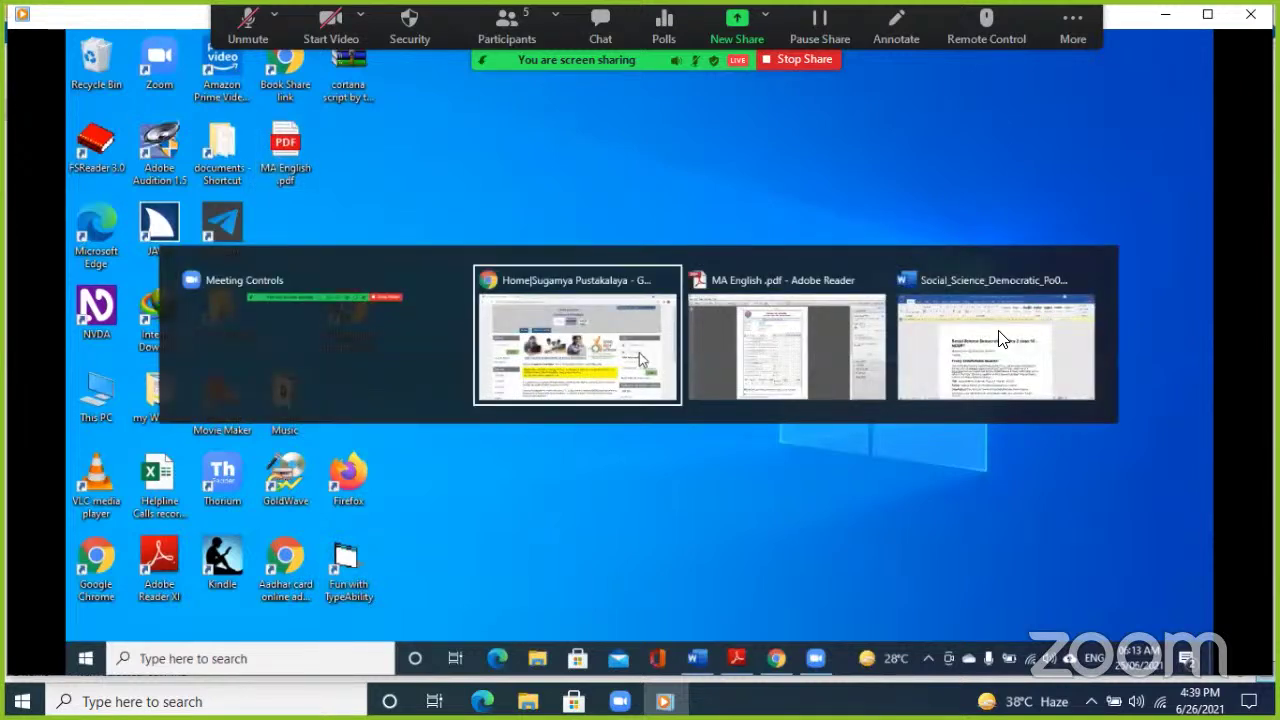
key("alt+Tab")
key("alt+Tab")
key("alt+Tab")
key("alt+Tab")
key("alt+Tab")
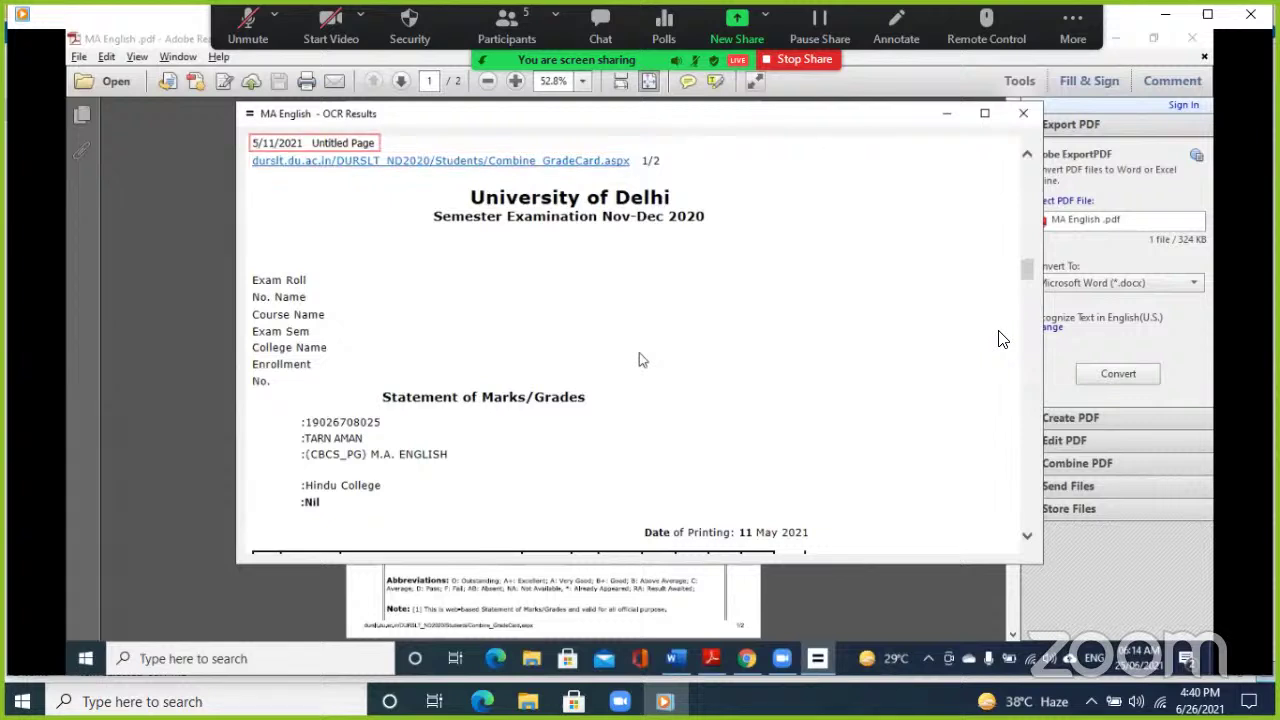
- Maximize the OCR Results window for MA English
key("alt+space")
key("Down")
key("Down")
key("Down")
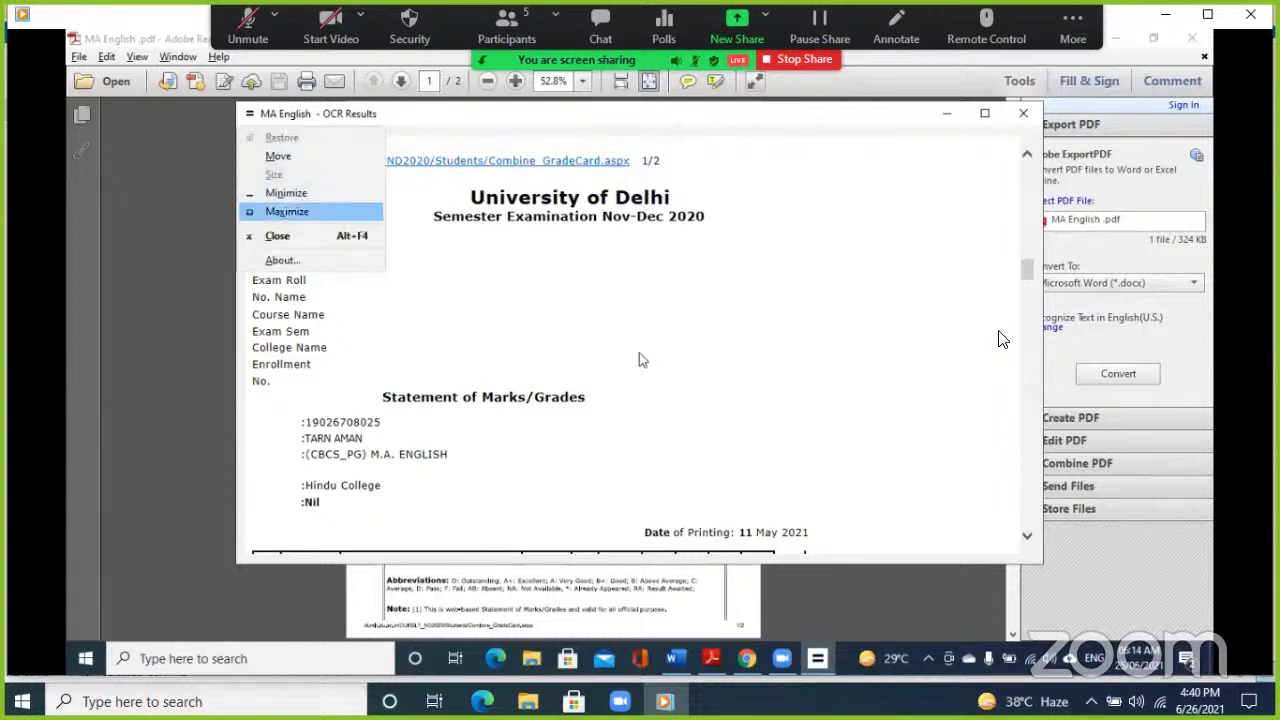
key("Return")
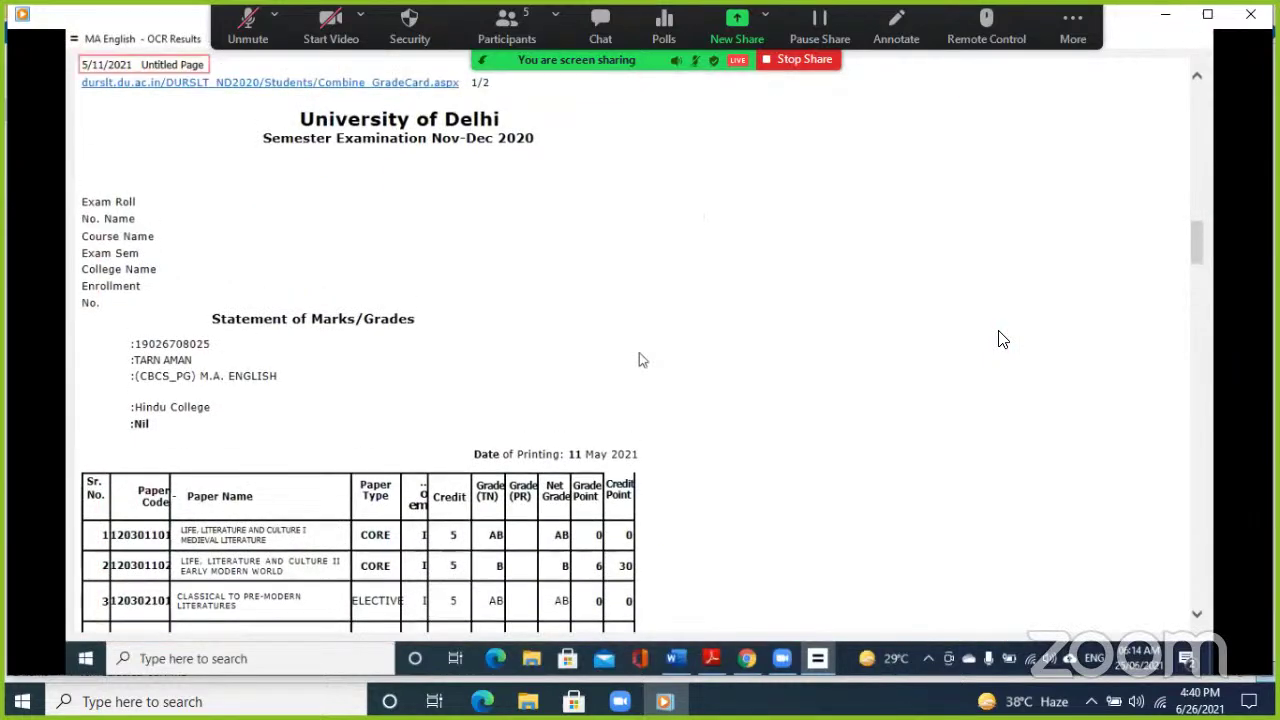
- Leave the OCR results and switch to the Social_Science_Democratic document in Word
key("alt+Tab")
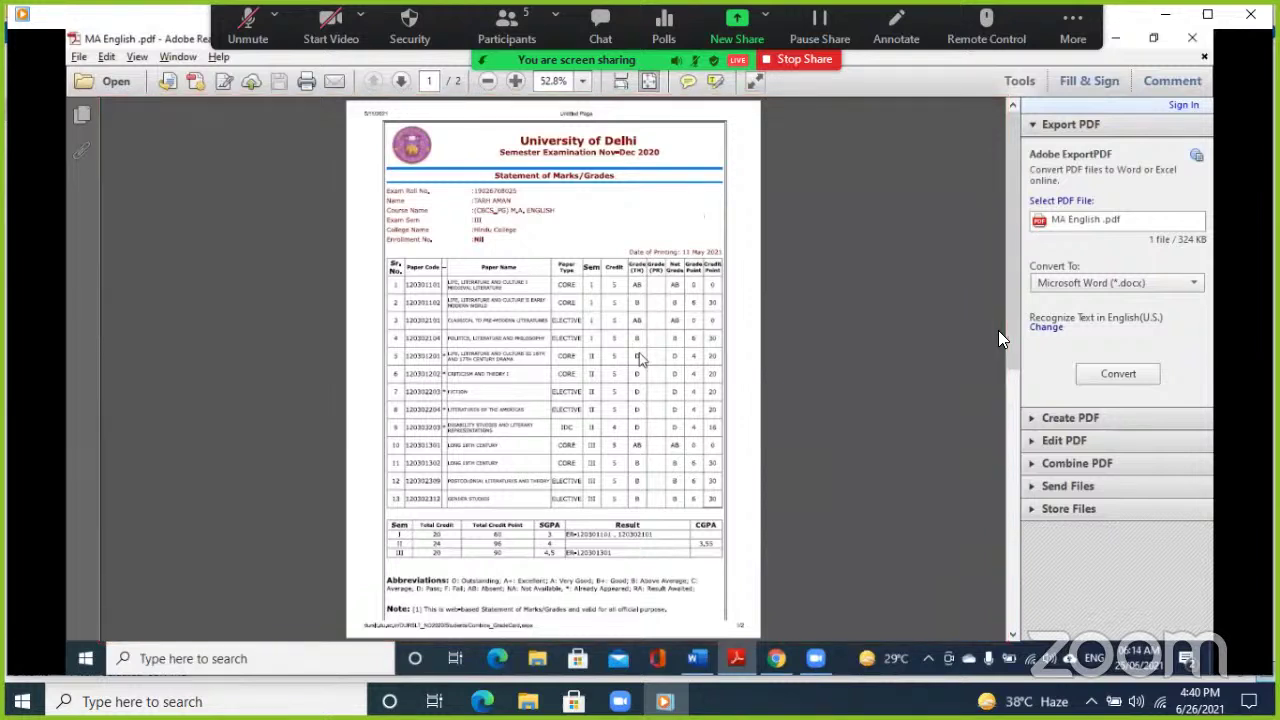
key("alt+Tab")
key("alt+Tab")
key("alt+Tab")
key("alt+Tab")
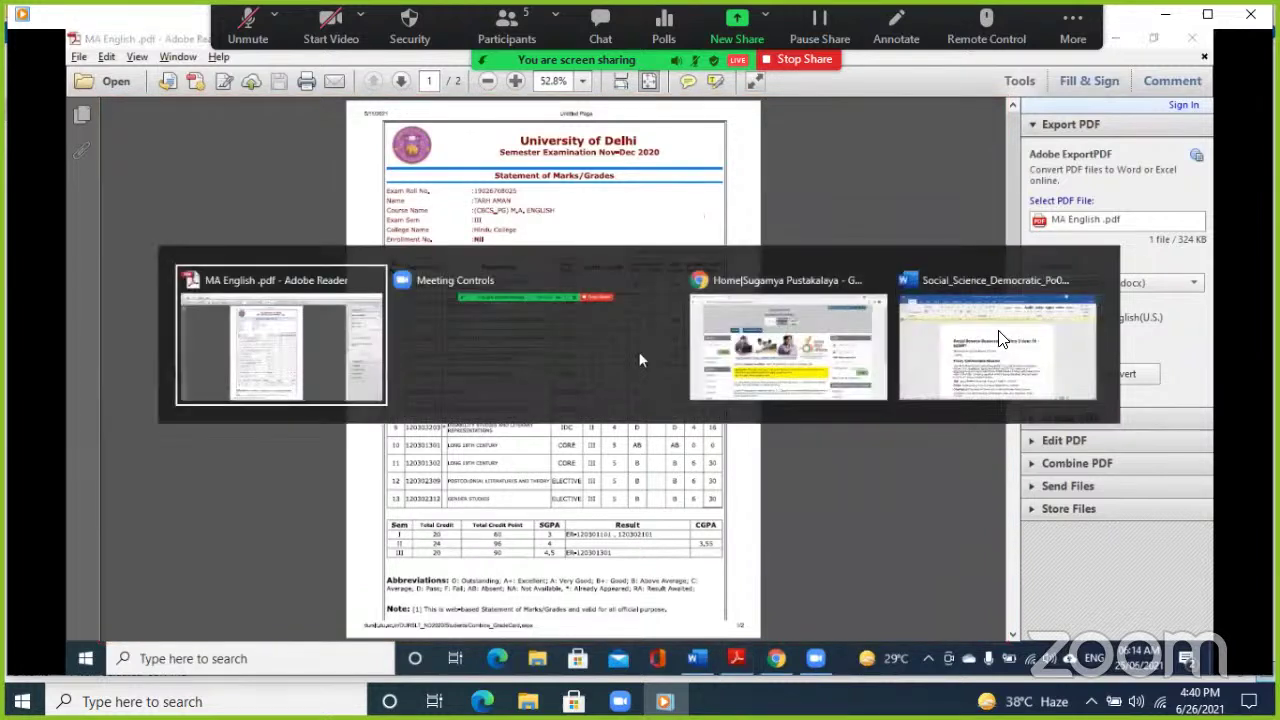
key("alt+Tab")
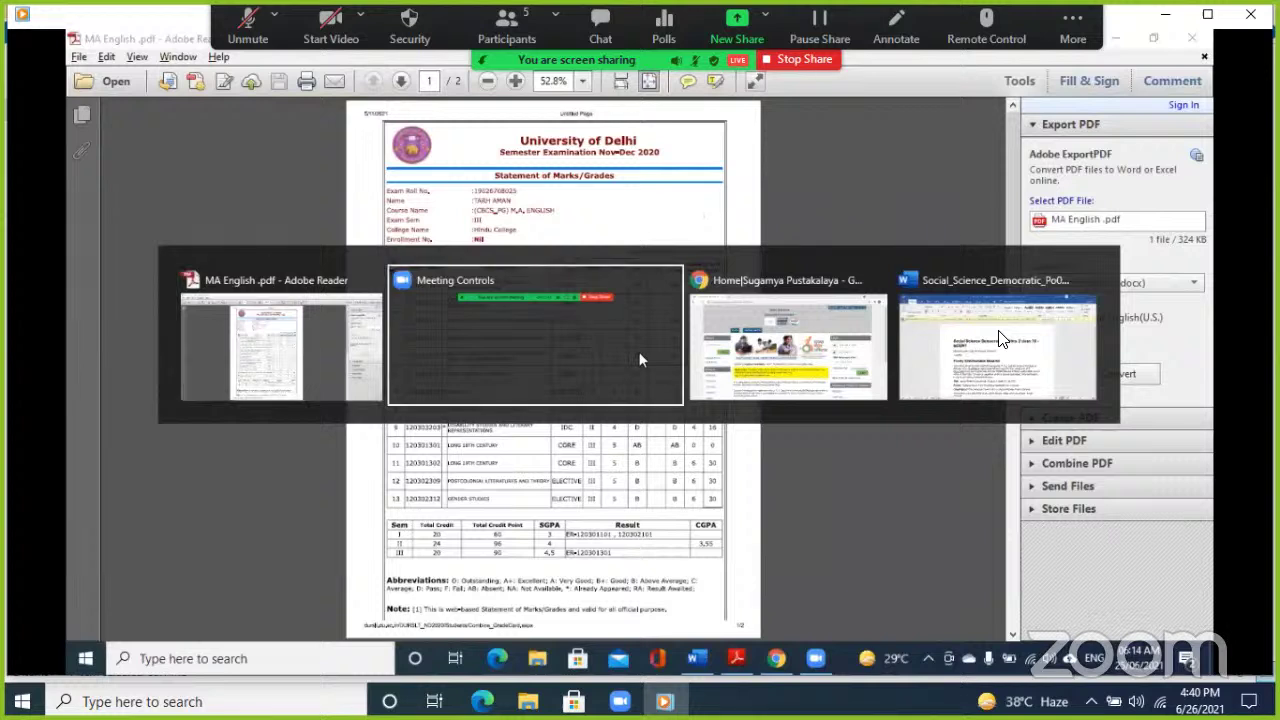
key("alt+Tab")
key("alt+Tab")
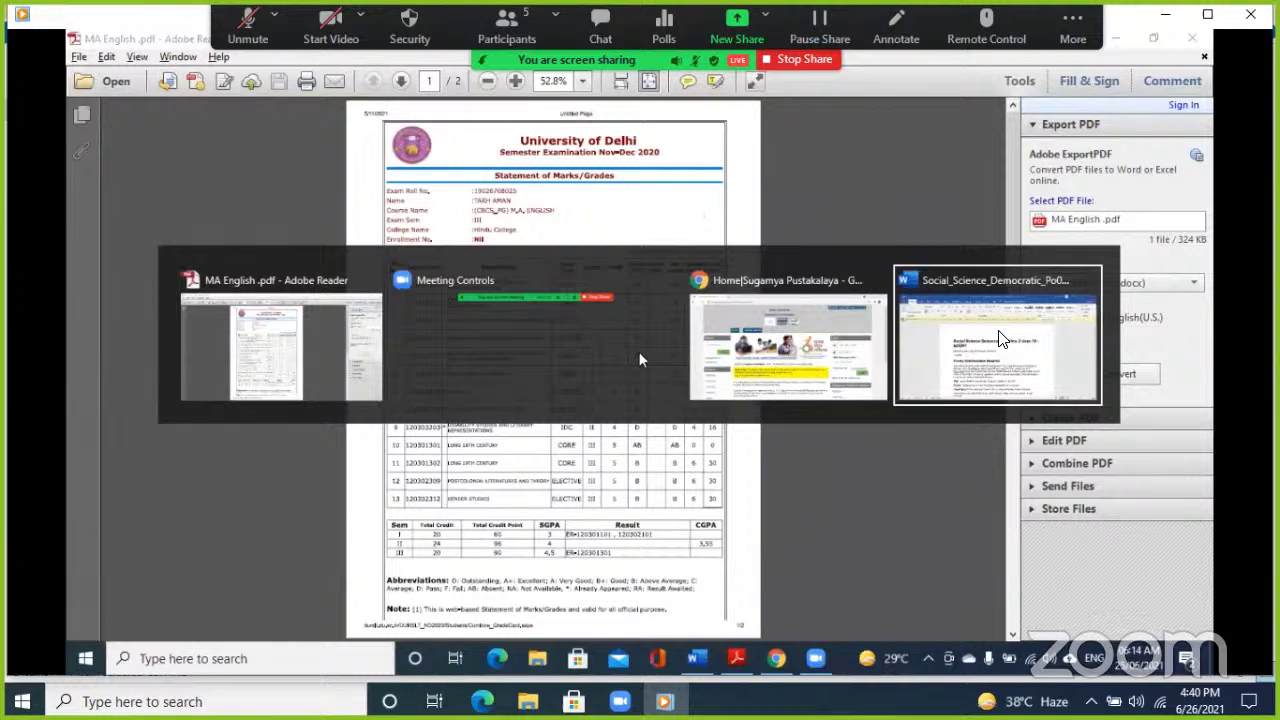